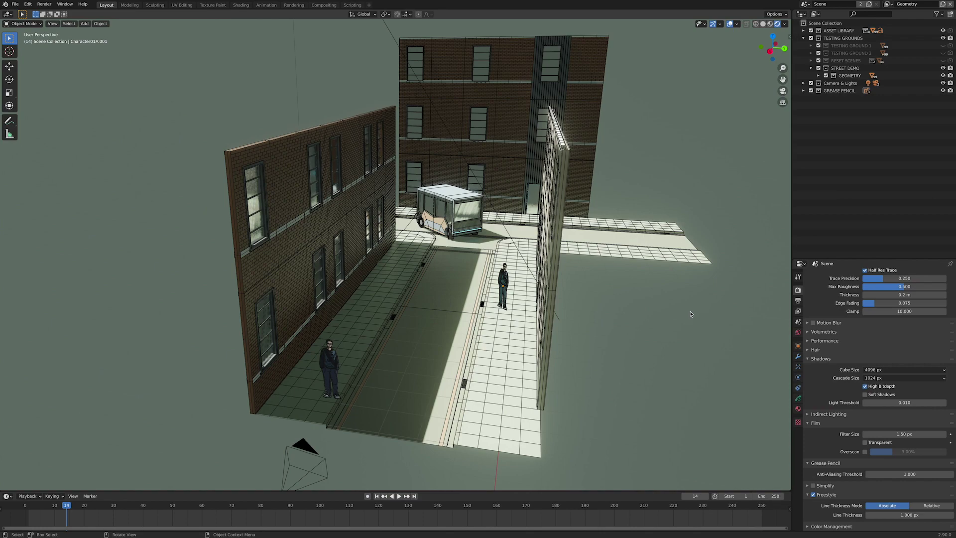
mouse_move(613, 317)
middle_mouse_down()
mouse_move(639, 309)
mouse_move(609, 311)
middle_mouse_up()
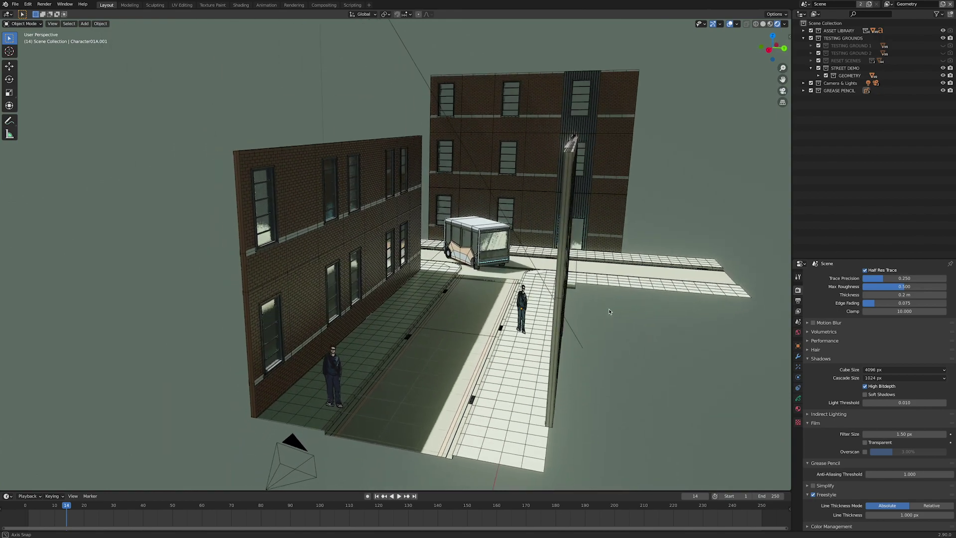
middle_click_drag(538, 339, 445, 308)
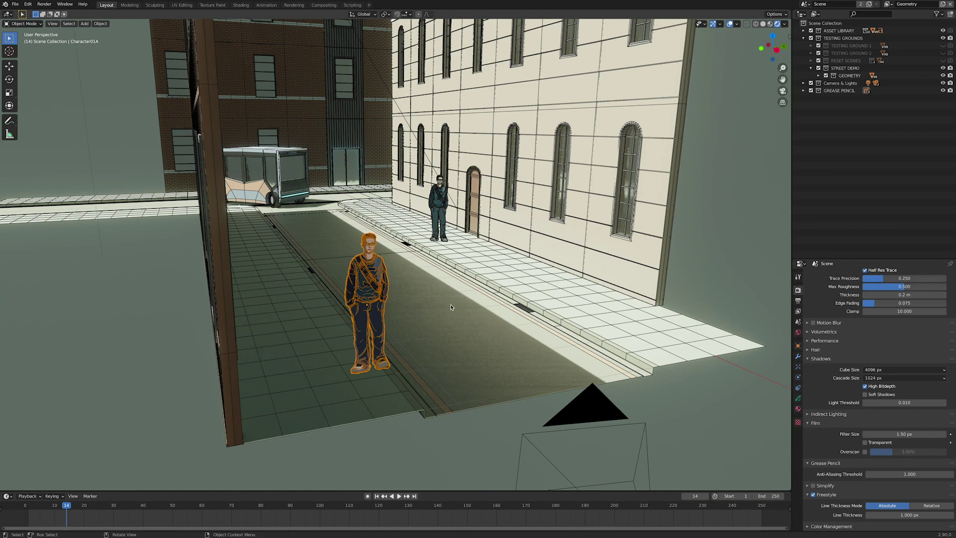
left_click(432, 215)
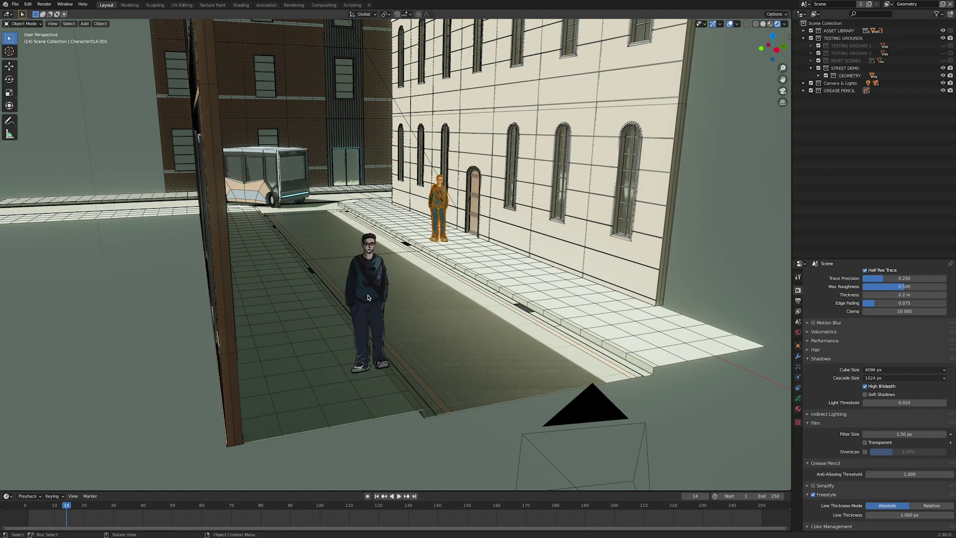
key("Home")
left_click(639, 297)
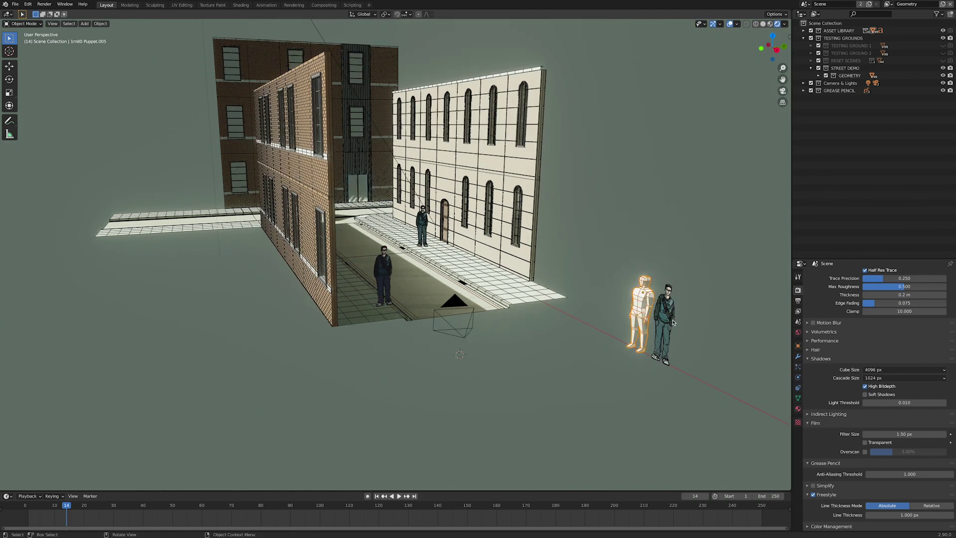
left_click(672, 321)
scroll(508, 292, "up", 2)
left_click(627, 279)
middle_click_drag(627, 279, 479, 319)
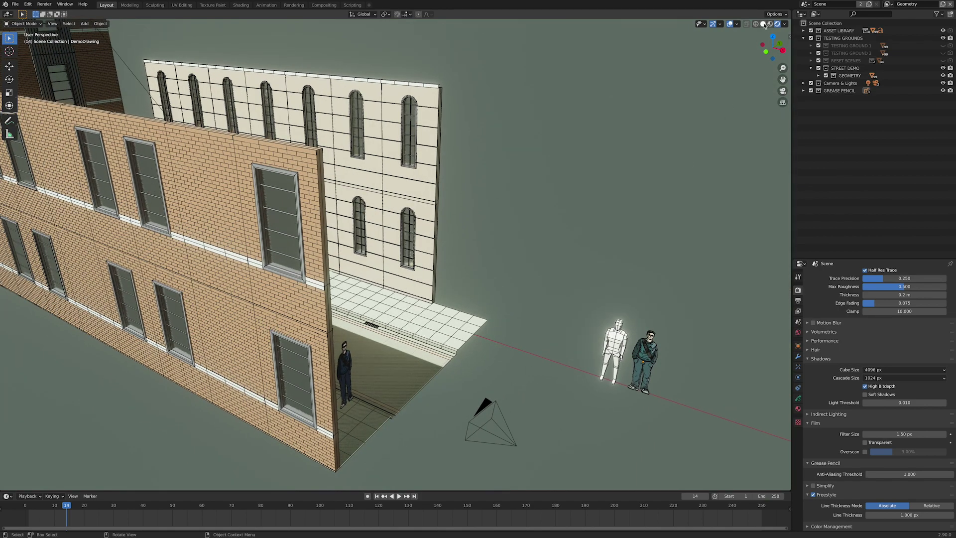
Switch to Solid shading and orbit over the rows of wall panels and floor tiles
left_click(763, 24)
scroll(498, 309, "down", 5)
middle_click_drag(498, 309, 462, 313)
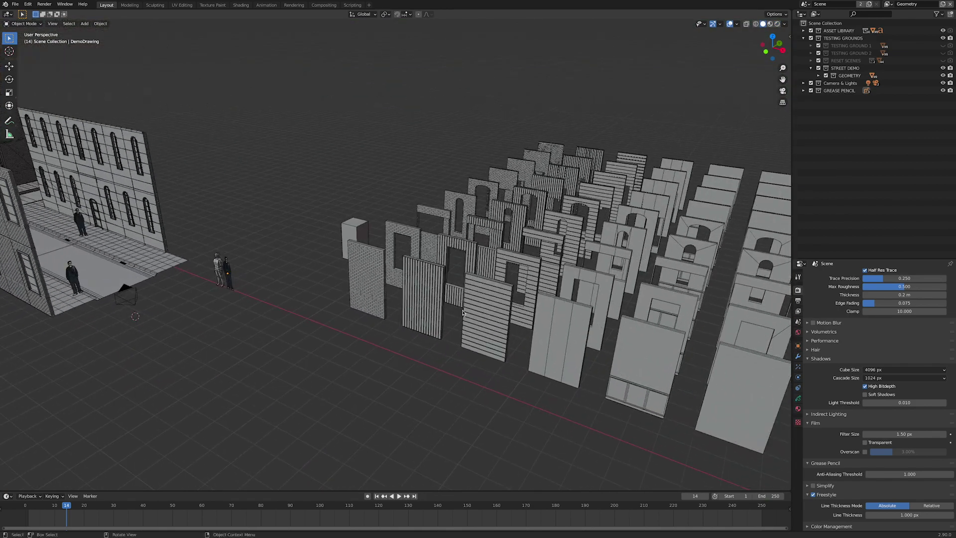
scroll(463, 312, "down", 3)
scroll(527, 328, "down", 2)
middle_click_drag(527, 328, 454, 248)
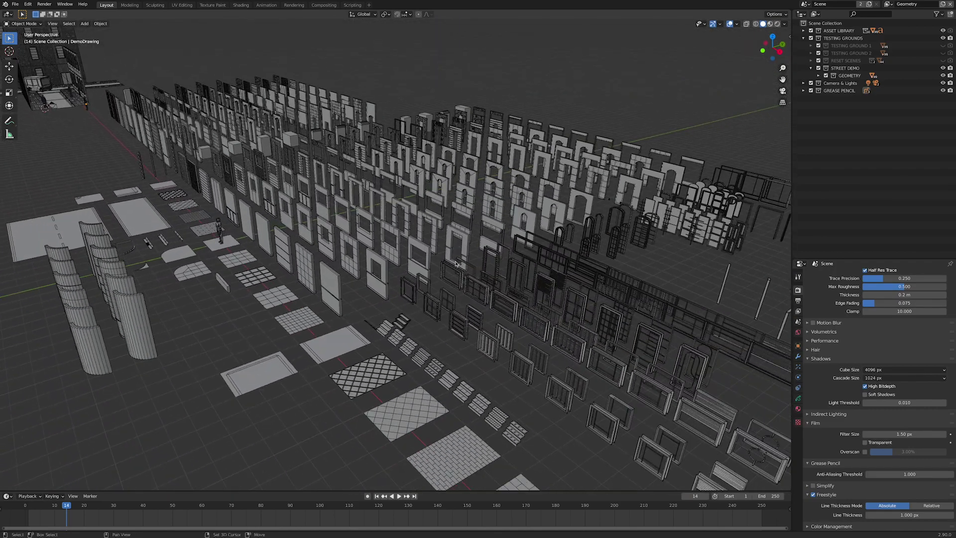
middle_click_drag(441, 317, 335, 273)
middle_click_drag(425, 291, 395, 305)
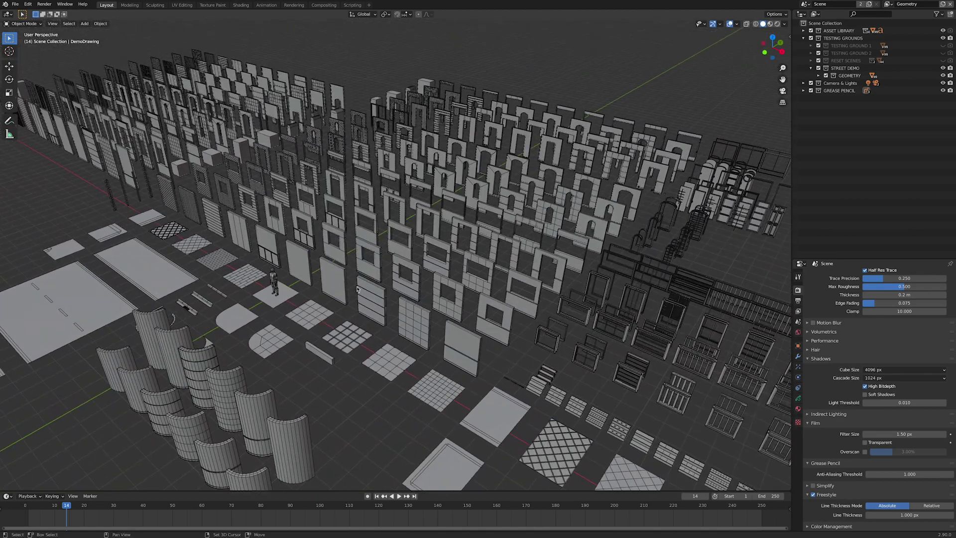
Select a plain wall panel, inspect its mesh in Edit Mode, and return to Object Mode
left_click(416, 324)
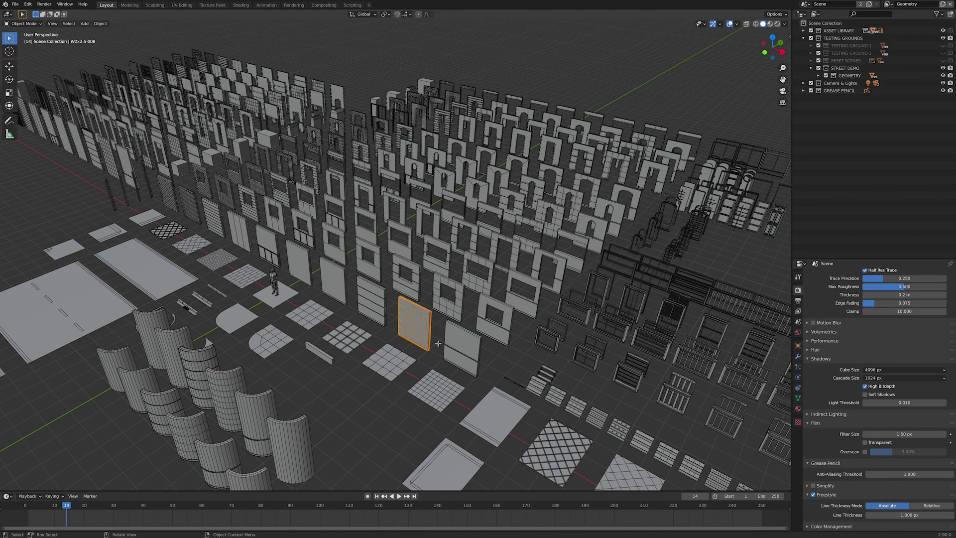
key("Tab")
scroll(449, 298, "up", 8)
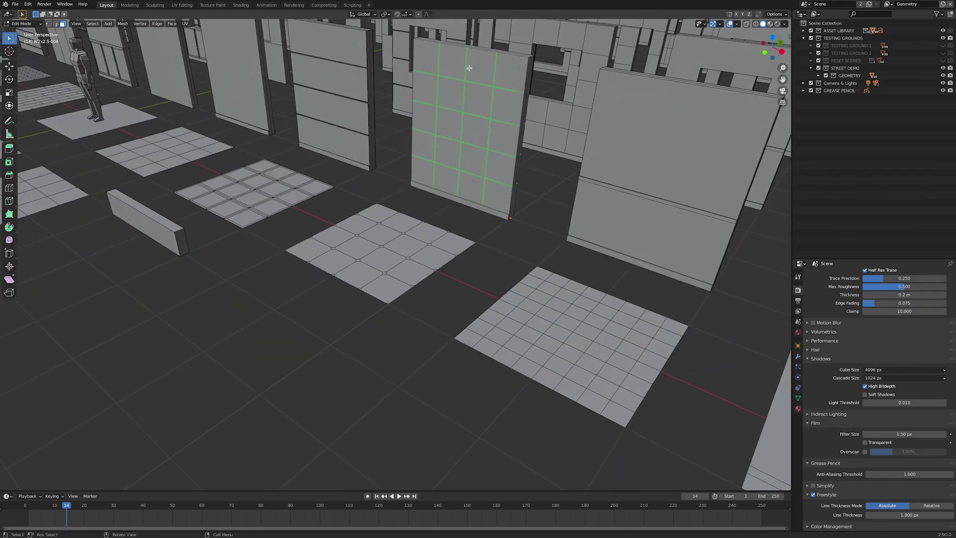
key("Tab")
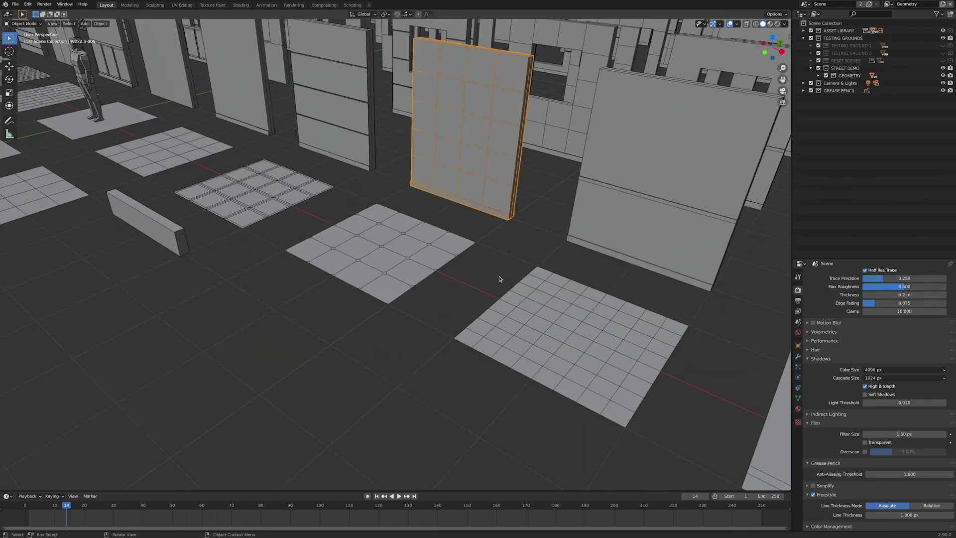
scroll(500, 279, "down", 10)
scroll(421, 280, "up", 2)
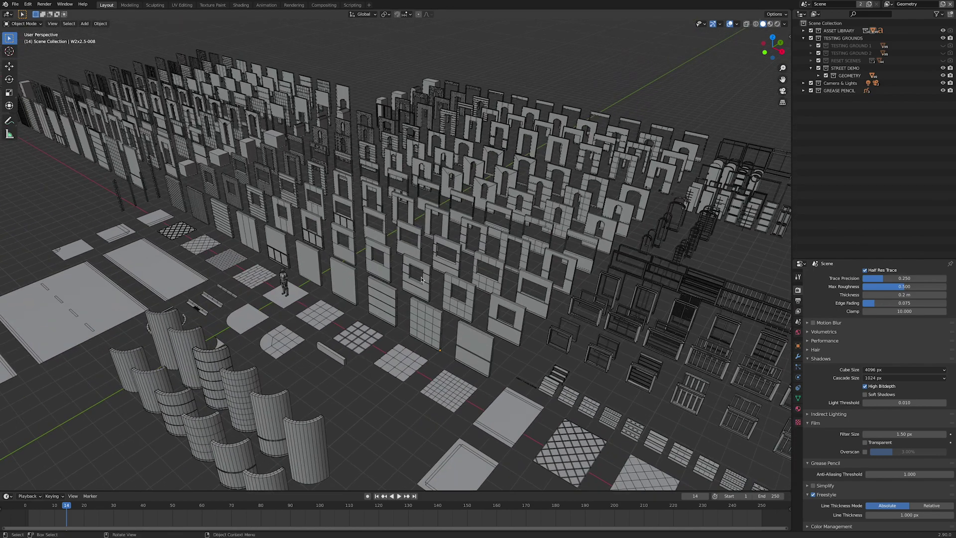
Move to another aisle, inspect a second wall panel in Edit Mode, then exit
middle_click_drag(363, 276, 553, 363)
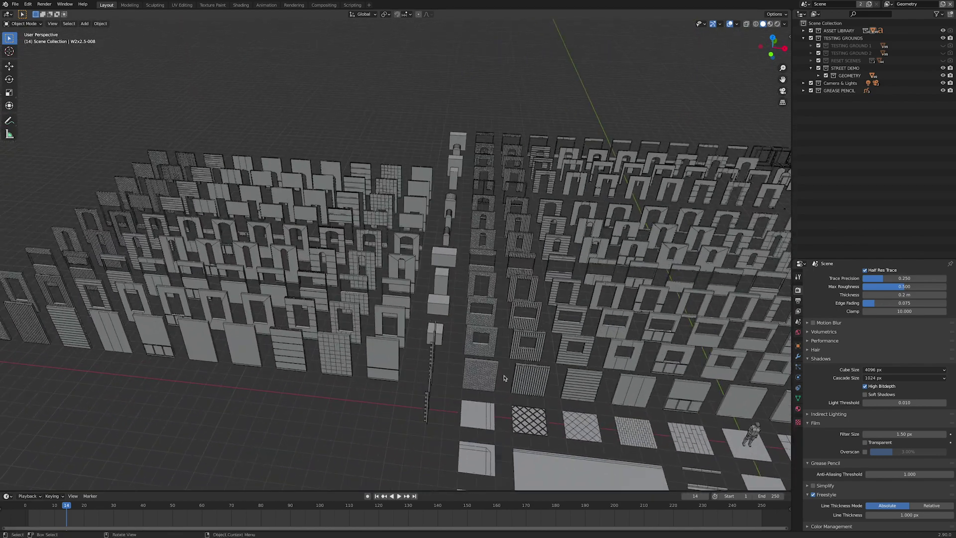
scroll(619, 396, "up", 3)
middle_click_drag(619, 396, 498, 348, "shift")
scroll(498, 349, "up", 3)
left_click(342, 332)
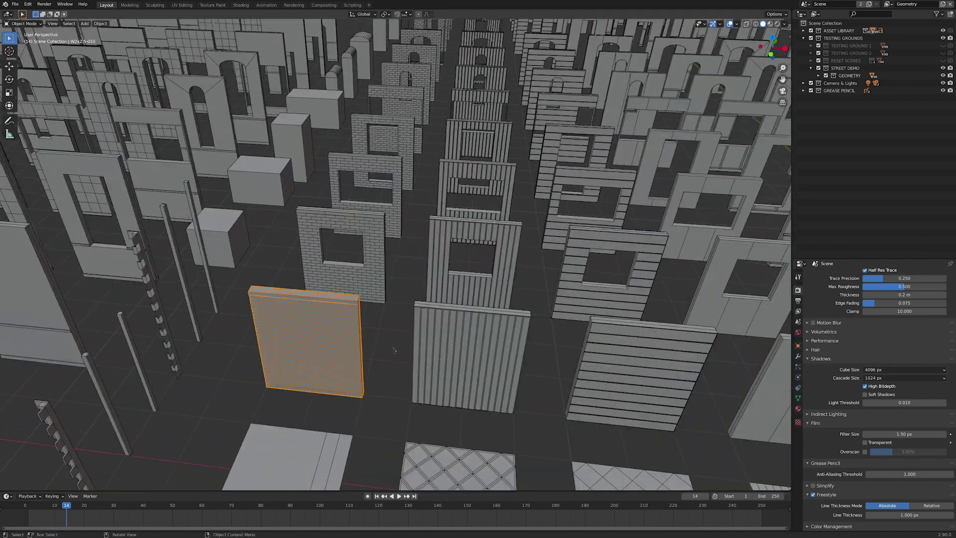
key("Tab")
middle_click_drag(389, 362, 378, 335)
key("Tab")
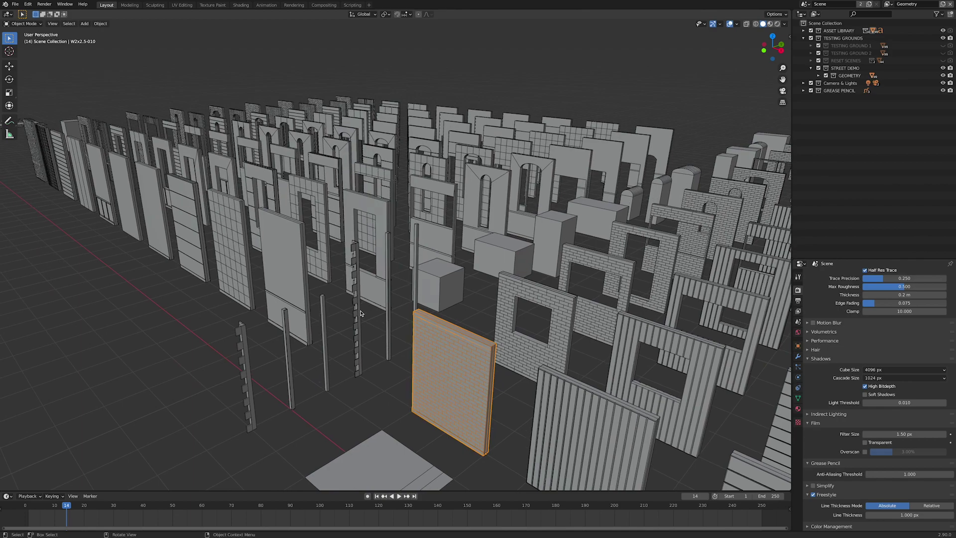
scroll(302, 388, "down", 6)
middle_click_drag(302, 388, 369, 323)
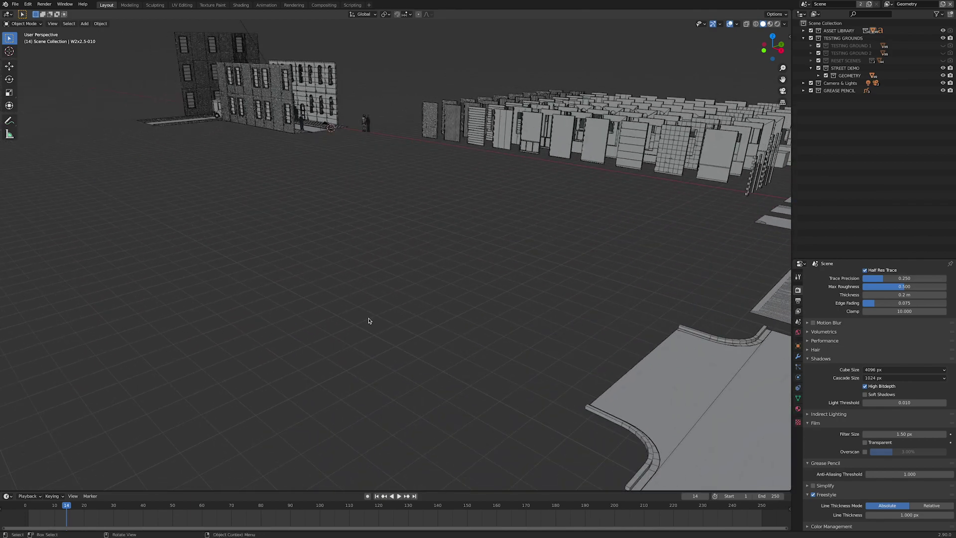
Unhide the TESTING GROUND 1 collection and look around its building set
scroll(369, 322, "down", 2)
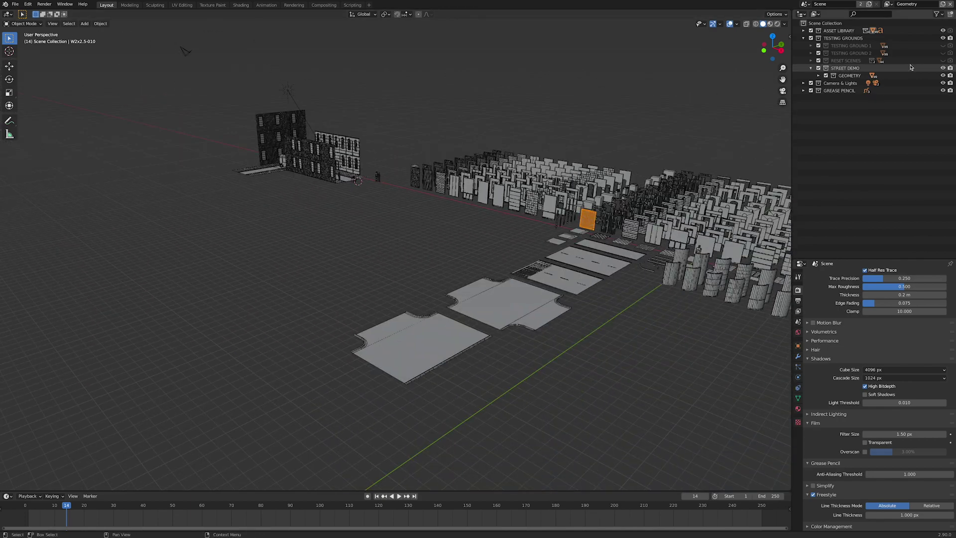
left_click(943, 46)
scroll(495, 257, "up", 5)
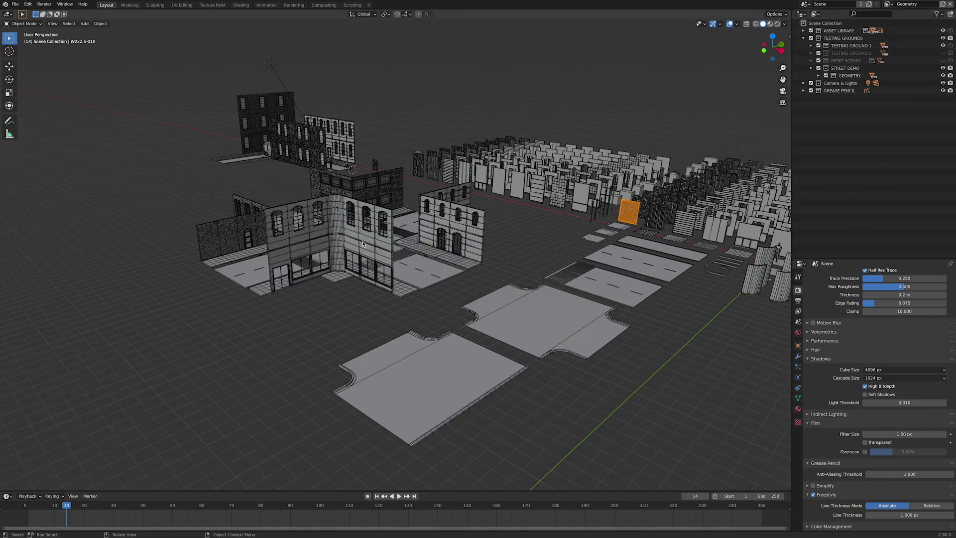
mouse_move(495, 257)
middle_mouse_down()
mouse_move(478, 258)
mouse_move(495, 257)
middle_mouse_up()
scroll(495, 257, "up", 6)
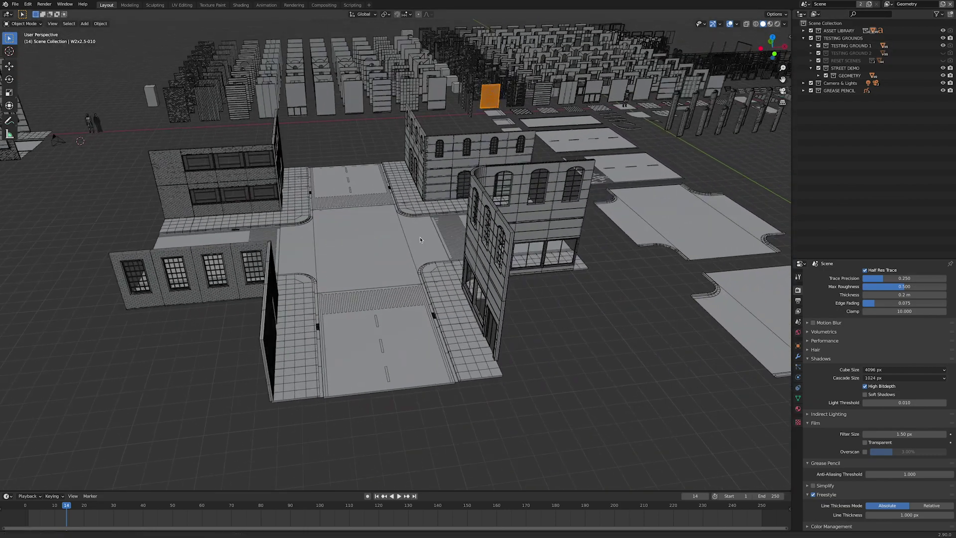
scroll(371, 253, "down", 8)
middle_click_drag(395, 261, 453, 283)
middle_click_drag(698, 196, 627, 252, "shift")
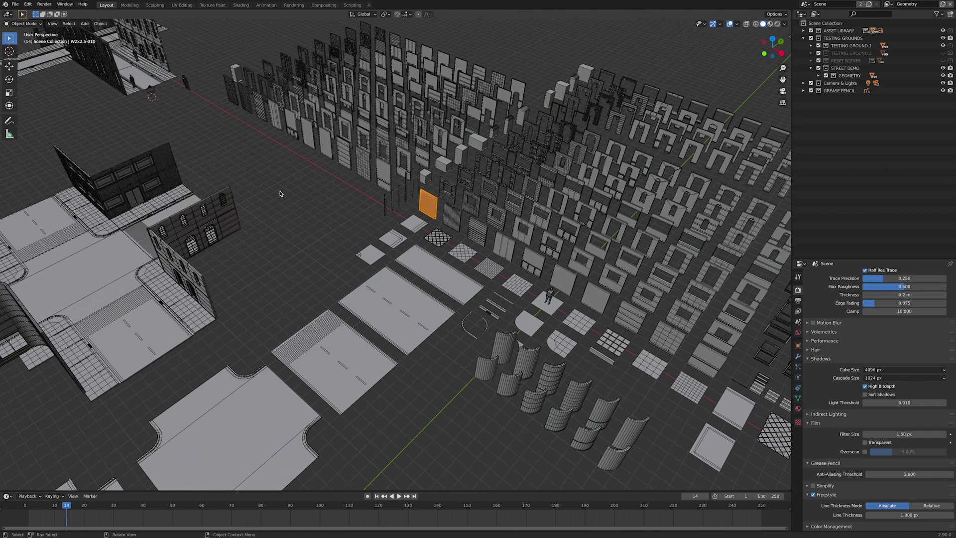
middle_click_drag(260, 230, 411, 261, "shift")
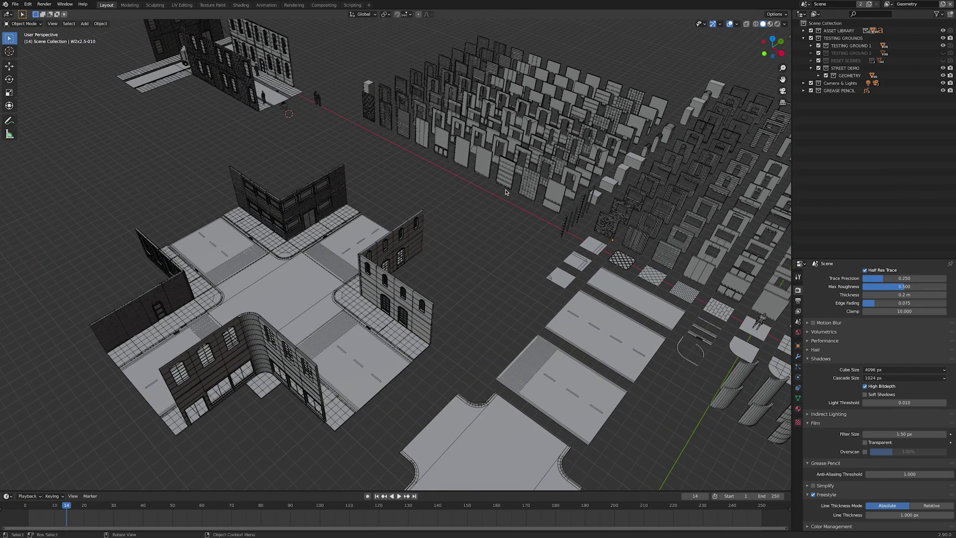
middle_click_drag(359, 257, 482, 248)
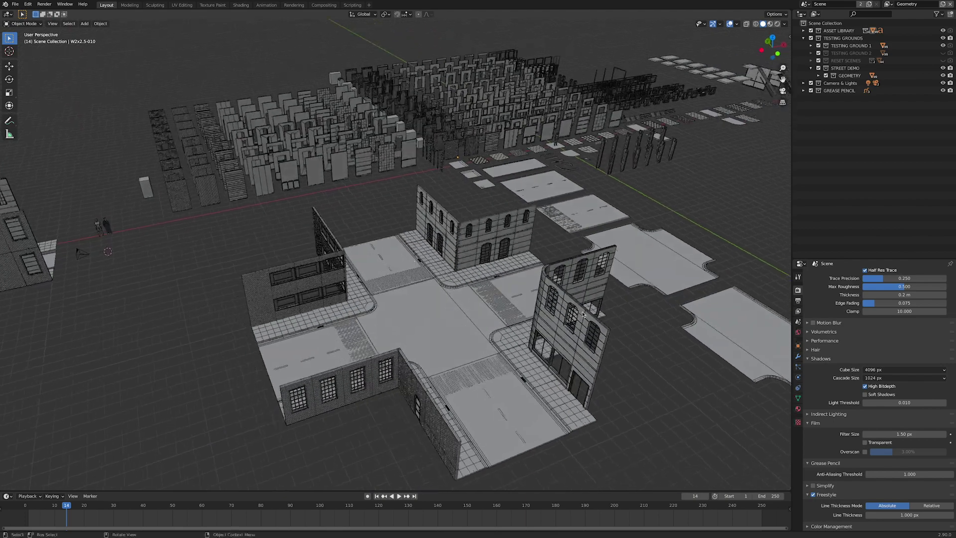
middle_click_drag(513, 329, 426, 272)
scroll(426, 271, "up", 2)
scroll(504, 267, "up", 1)
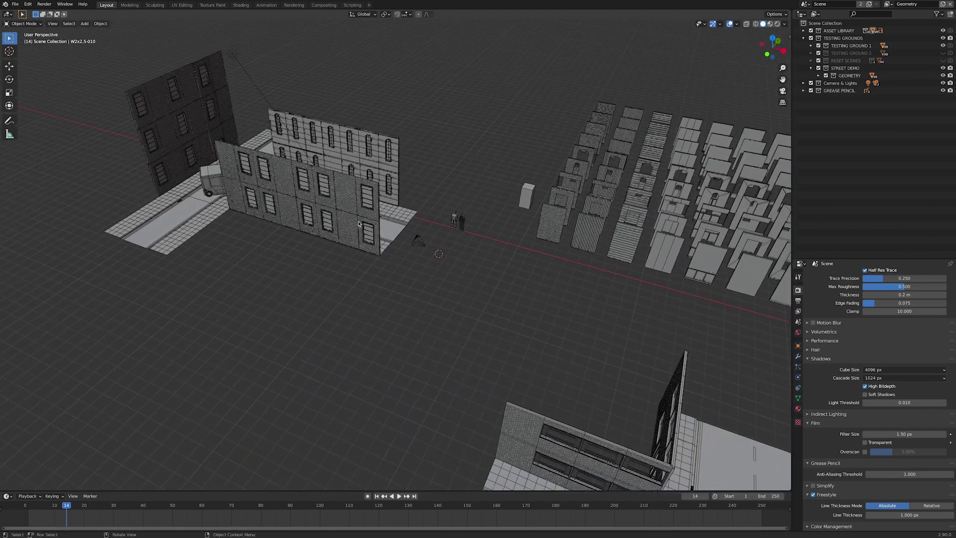
Hide both the TESTING GROUND 1 and ASSET LIBRARY collections
left_click(943, 46)
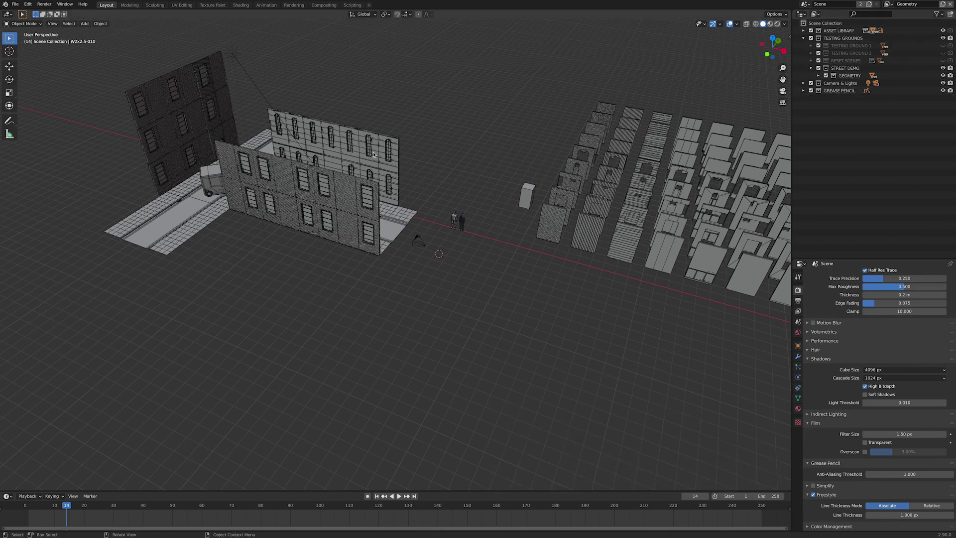
scroll(424, 286, "up", 3)
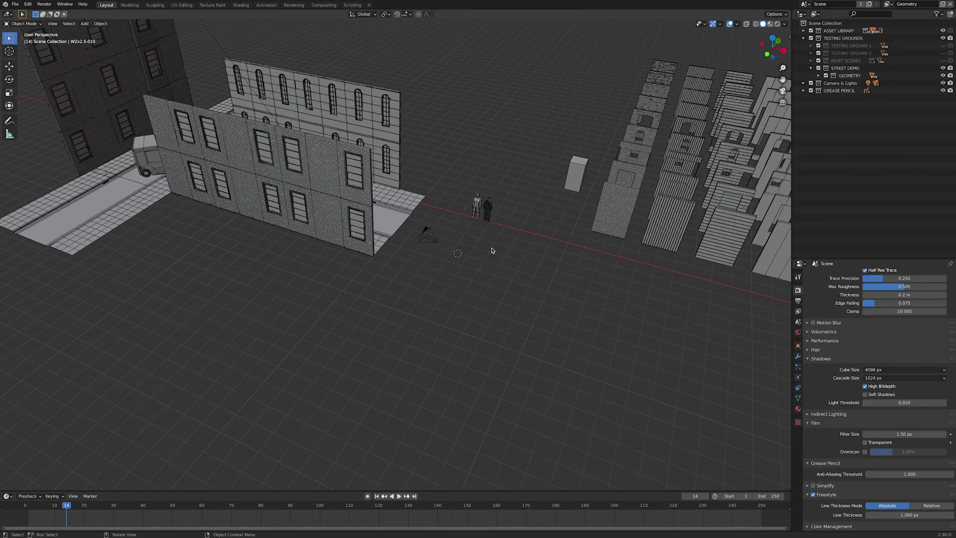
left_click(943, 31)
middle_click_drag(488, 324, 556, 326)
Frame the road plane, switch to Rendered shading, and orbit around the street
left_click(541, 384)
key("KP_Decimal")
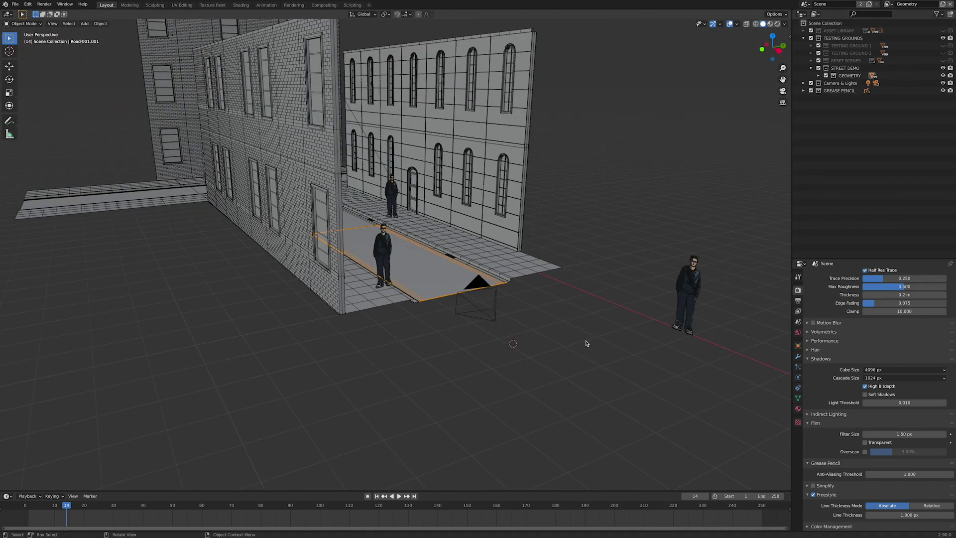
left_click(778, 24)
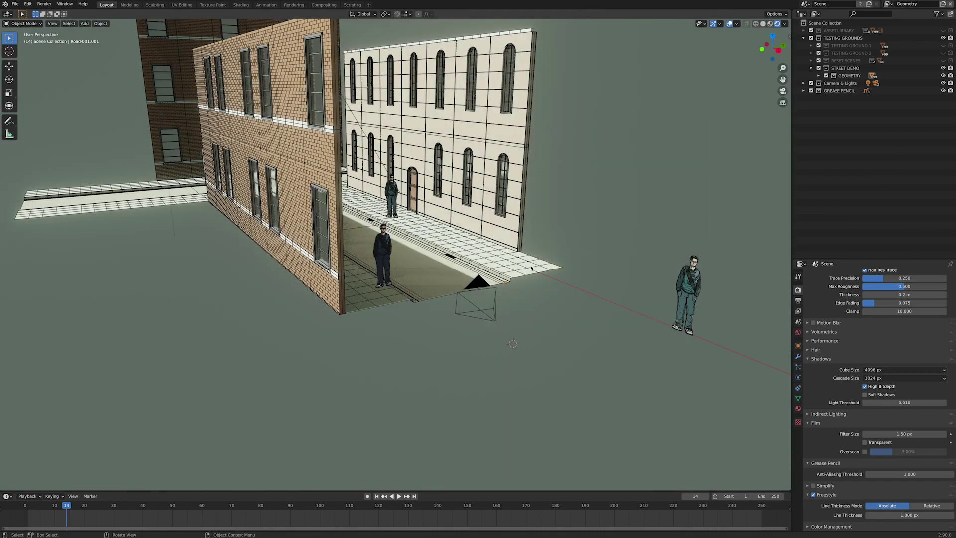
middle_click_drag(576, 290, 489, 243)
scroll(489, 243, "up", 8)
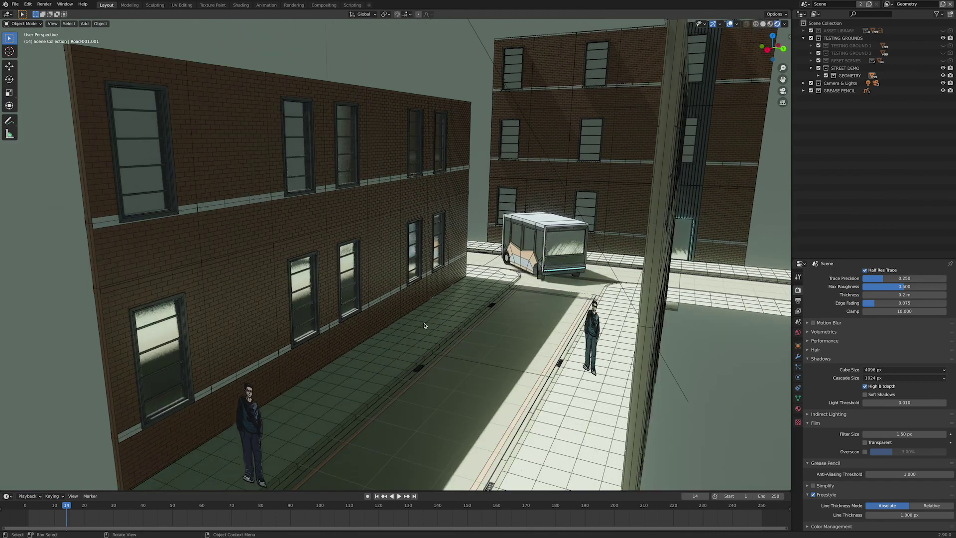
middle_click_drag(451, 294, 308, 342)
scroll(371, 275, "down", 8)
middle_click_drag(371, 275, 412, 266)
middle_click_drag(332, 188, 349, 193)
scroll(348, 193, "down", 5)
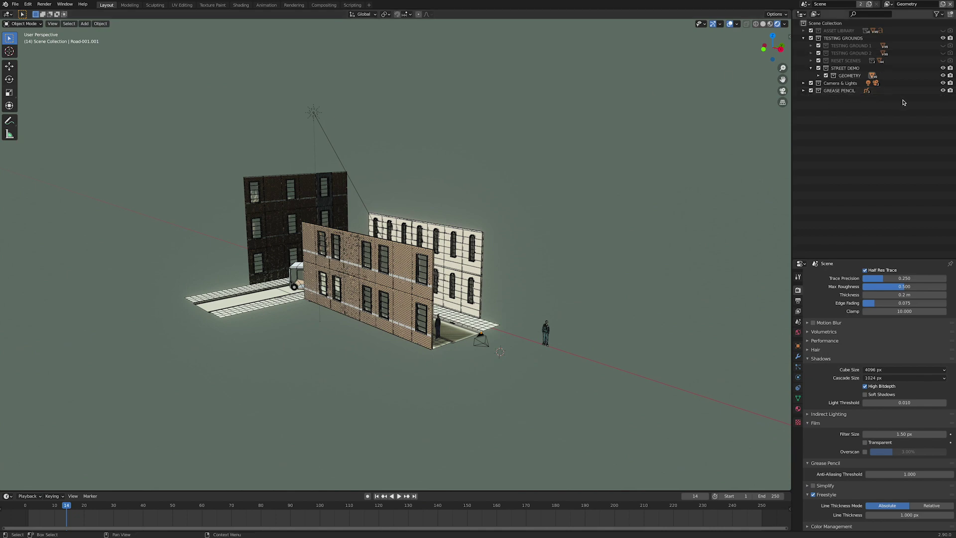
Hide, then reshow, the Camera & Lights collection, and look through the scene camera
left_click(942, 83)
middle_click_drag(597, 194, 358, 333)
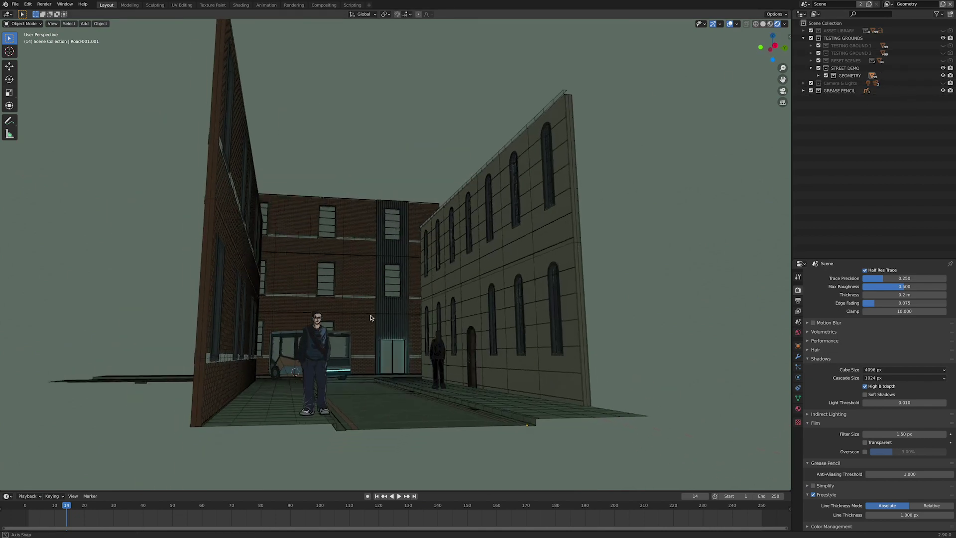
scroll(359, 333, "up", 1)
scroll(358, 333, "up", 2)
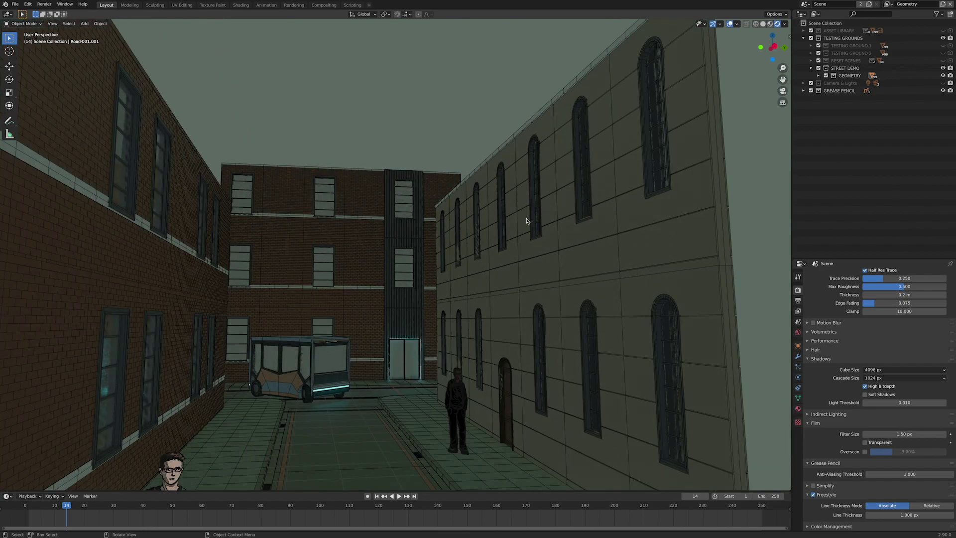
left_click(943, 83)
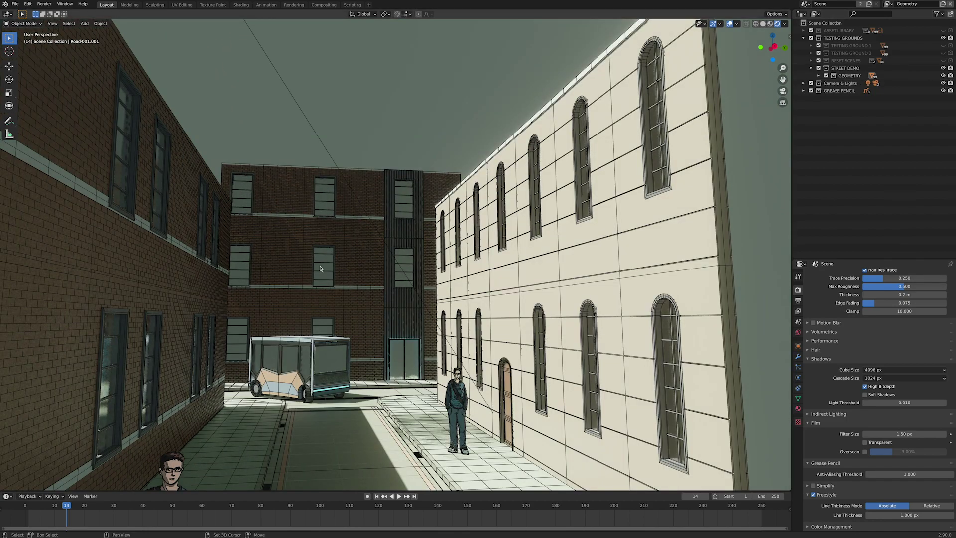
scroll(320, 268, "up", 5)
middle_click_drag(379, 224, 409, 213)
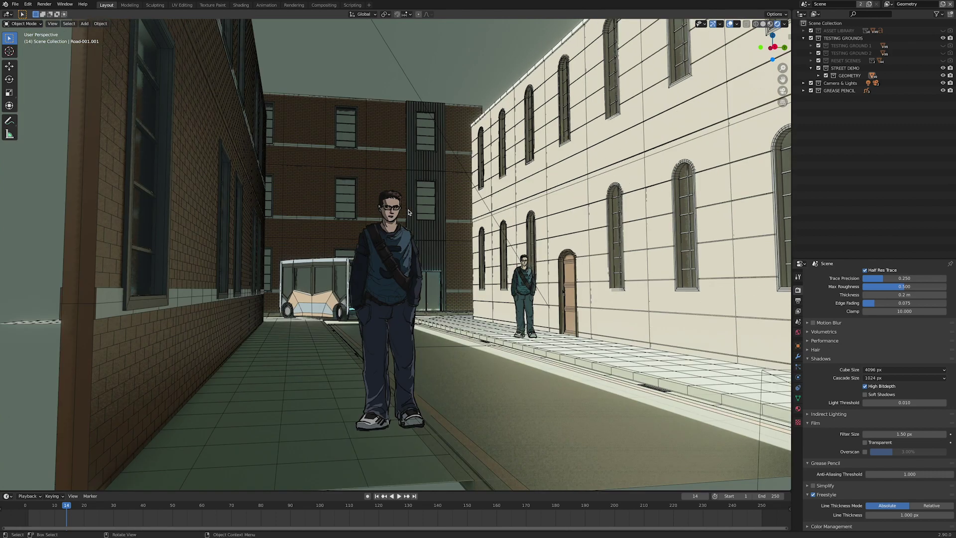
key("KP_0")
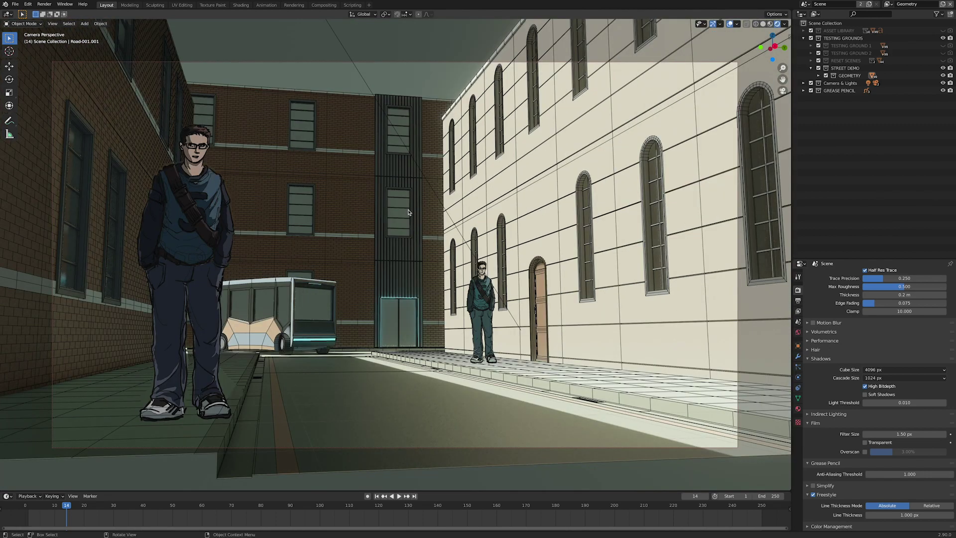
left_click(944, 91)
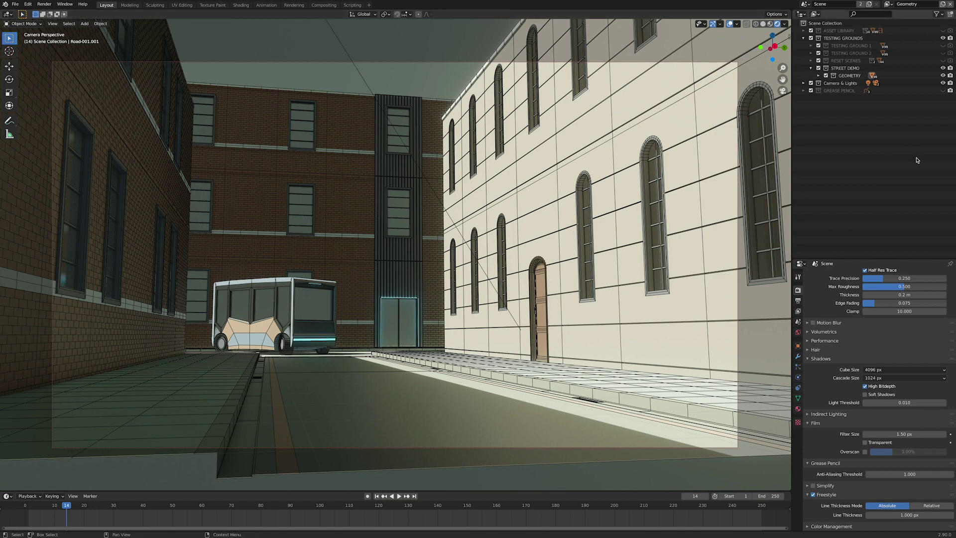
left_click(943, 92)
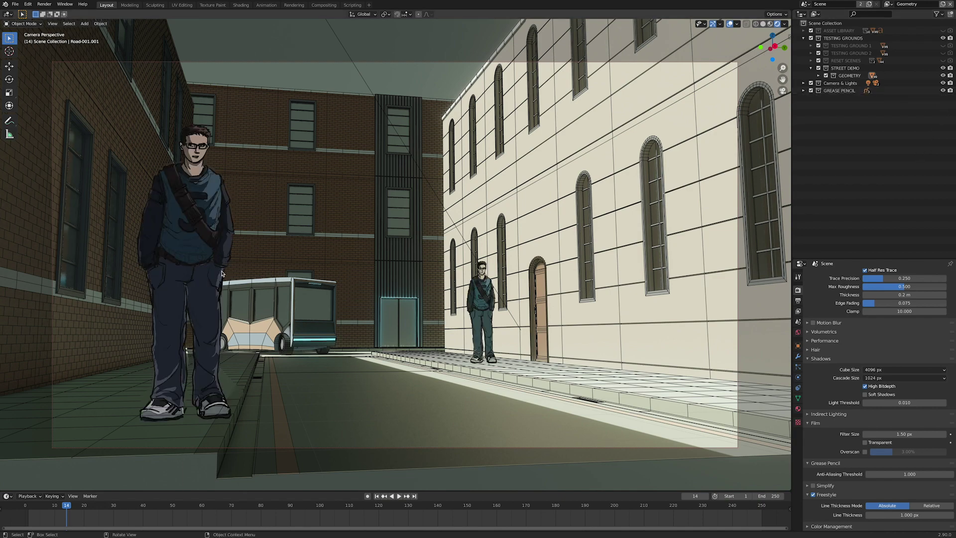
Move Character01A slightly sideways, hide overlays, and cancel a second move attempt
left_click(207, 255)
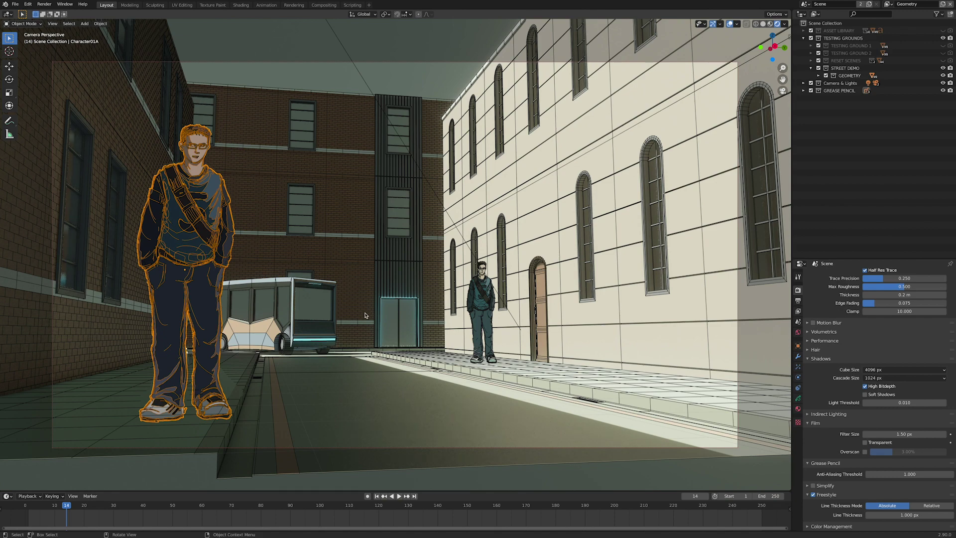
key("Tab")
key("g")
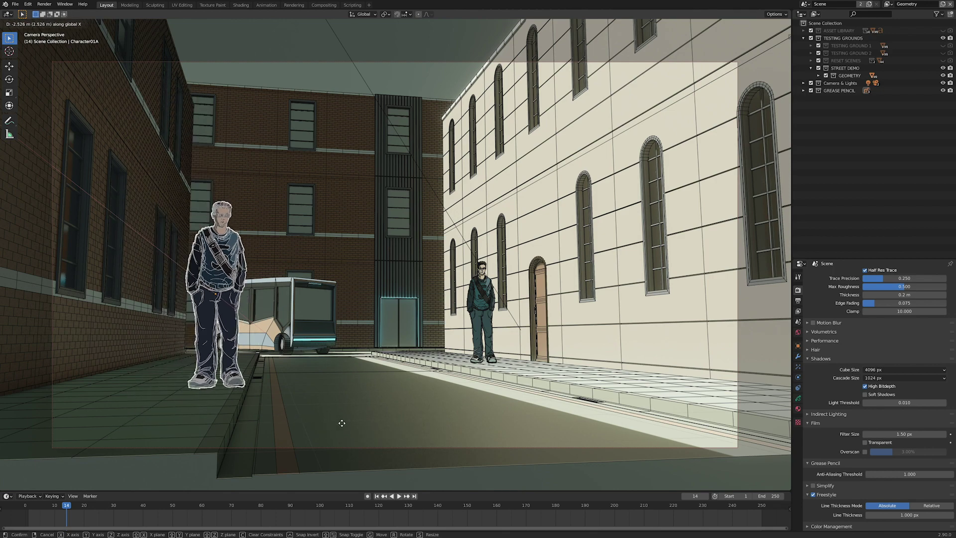
left_click(258, 425)
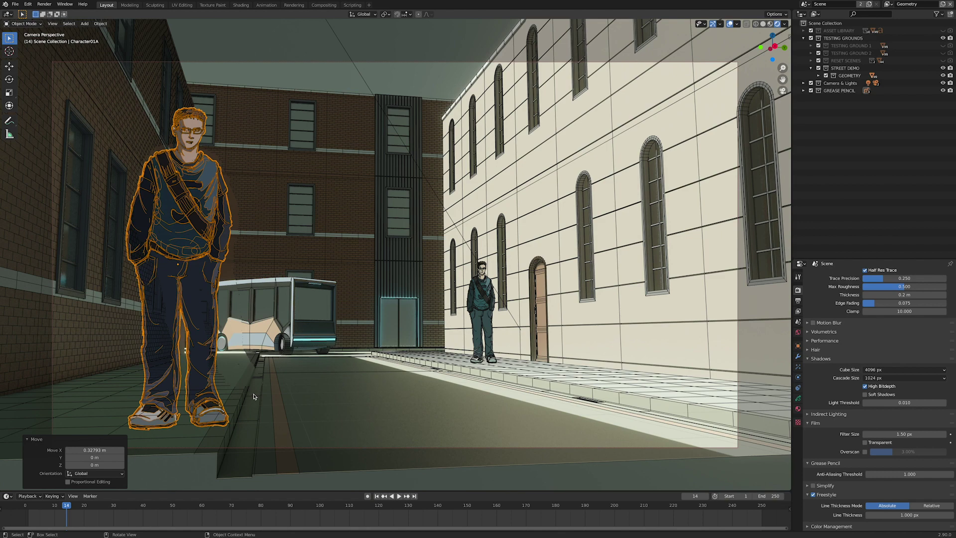
key("shift+alt+z")
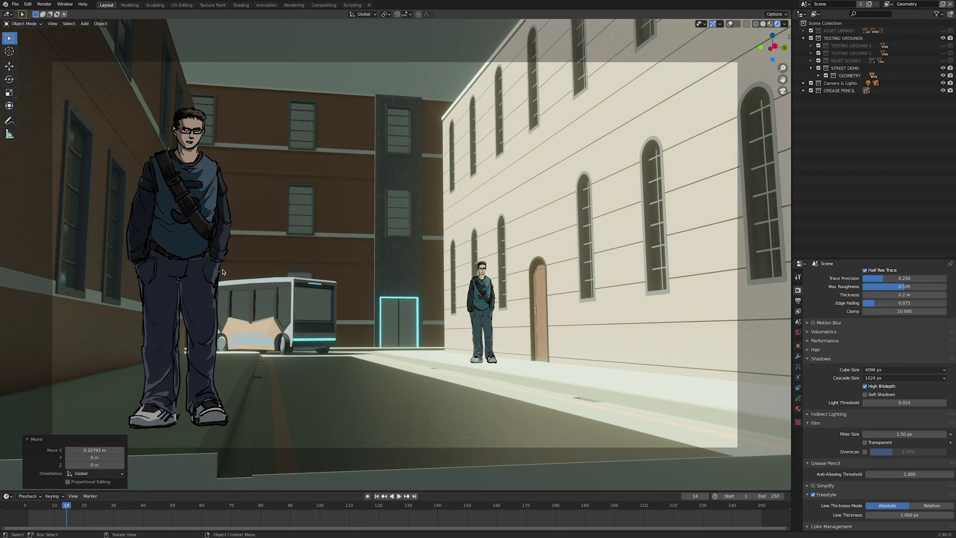
left_click(208, 230)
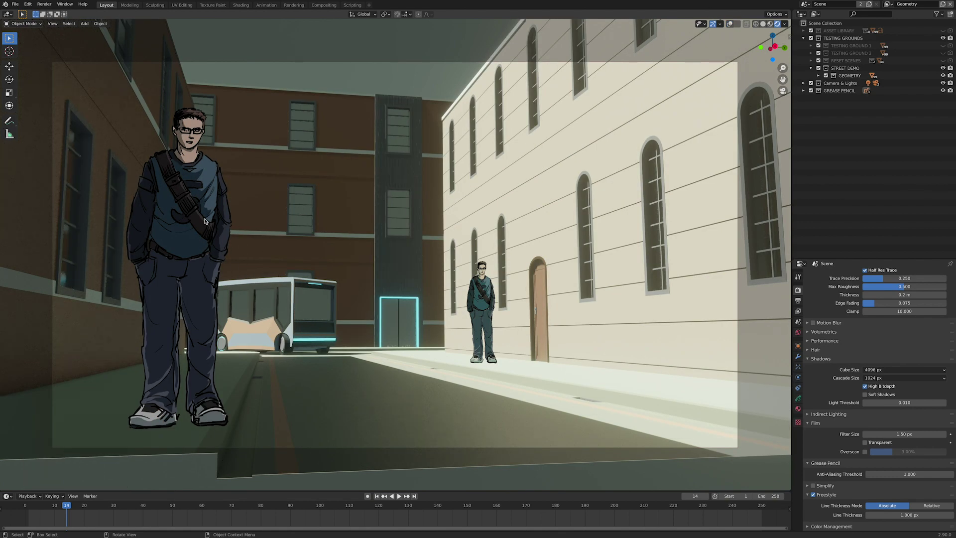
key("g")
key("x")
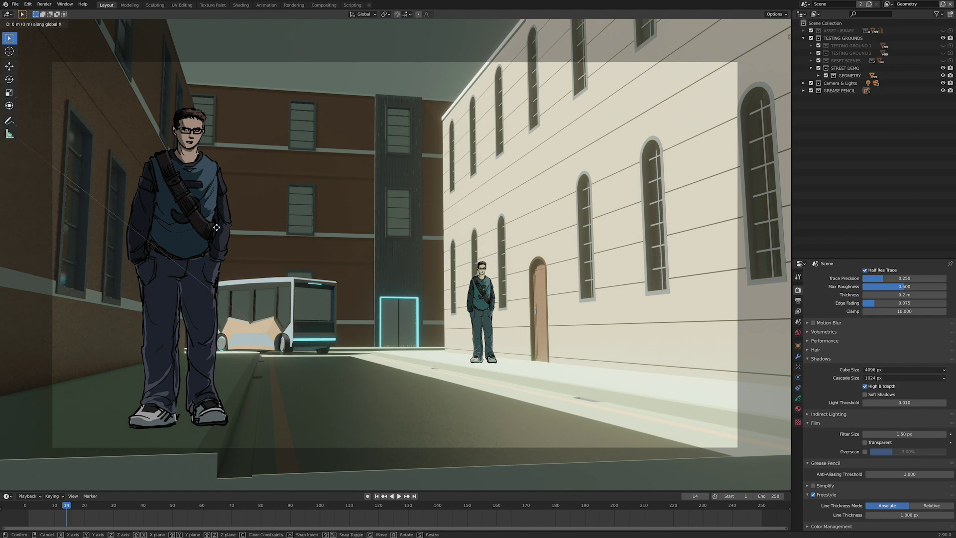
key("y")
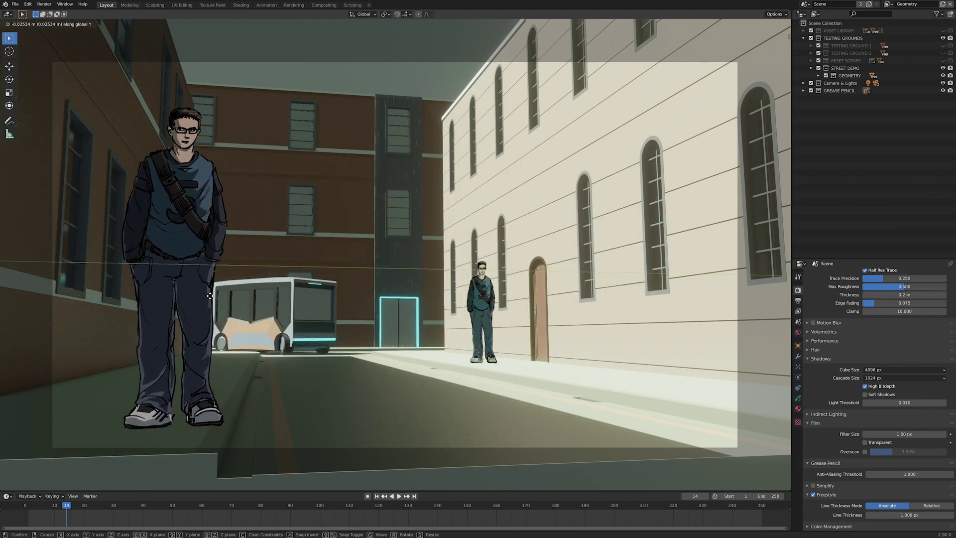
right_click(209, 297)
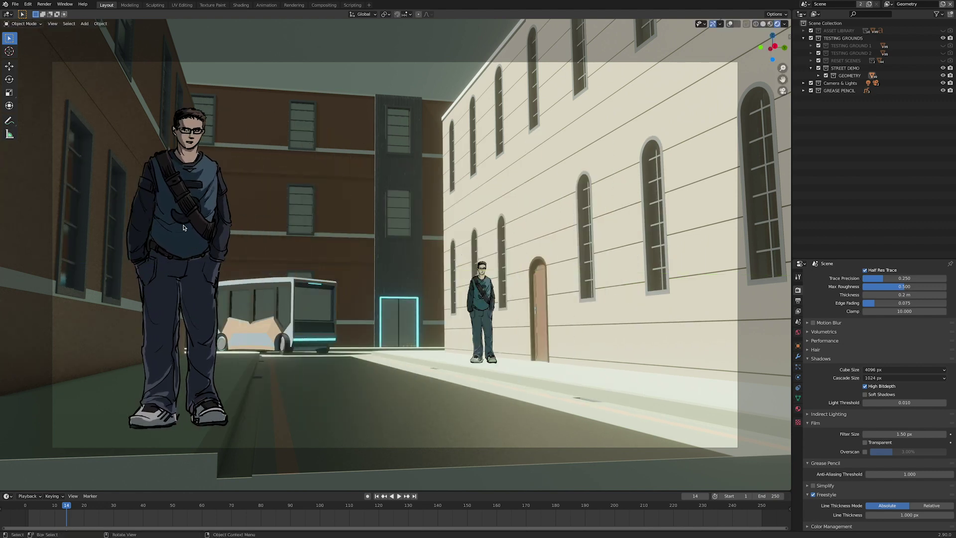
Rotate Character01A a little around Z, checking the result with overlays hidden
key("r")
key("z")
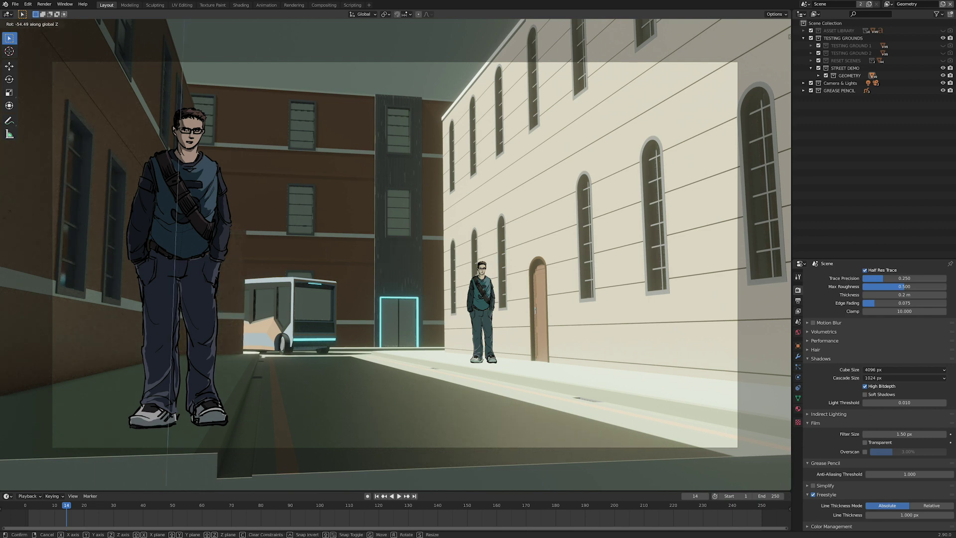
left_click(543, 238)
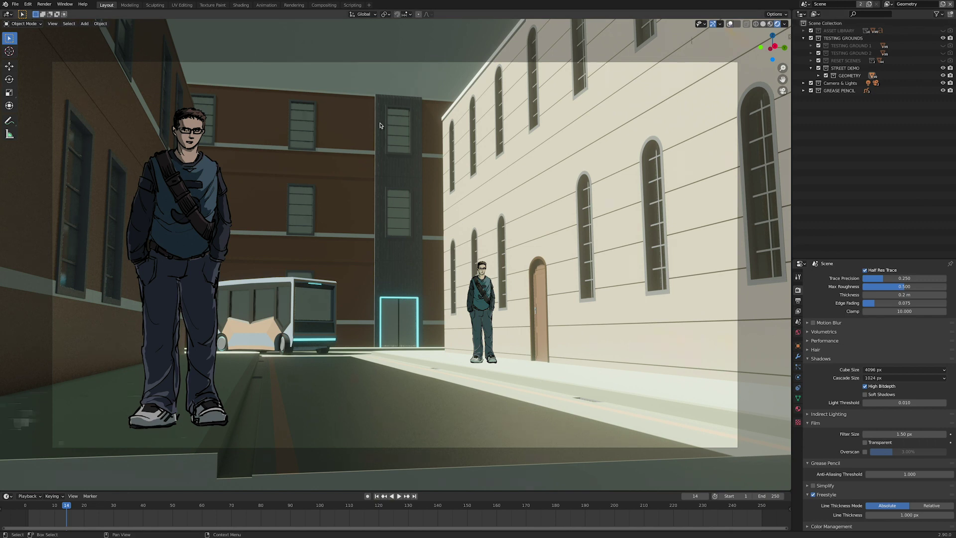
left_click(205, 182)
key("shift+alt+z")
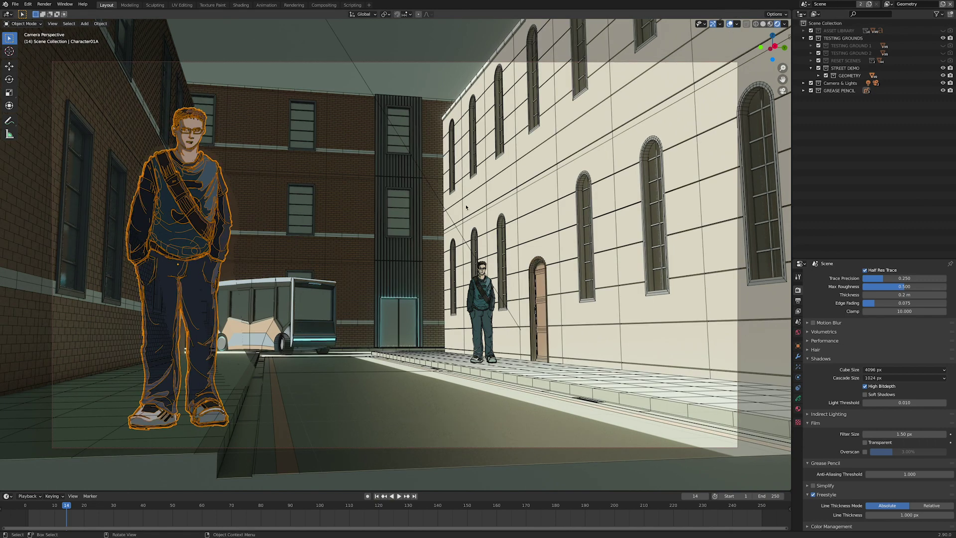
left_click(730, 24)
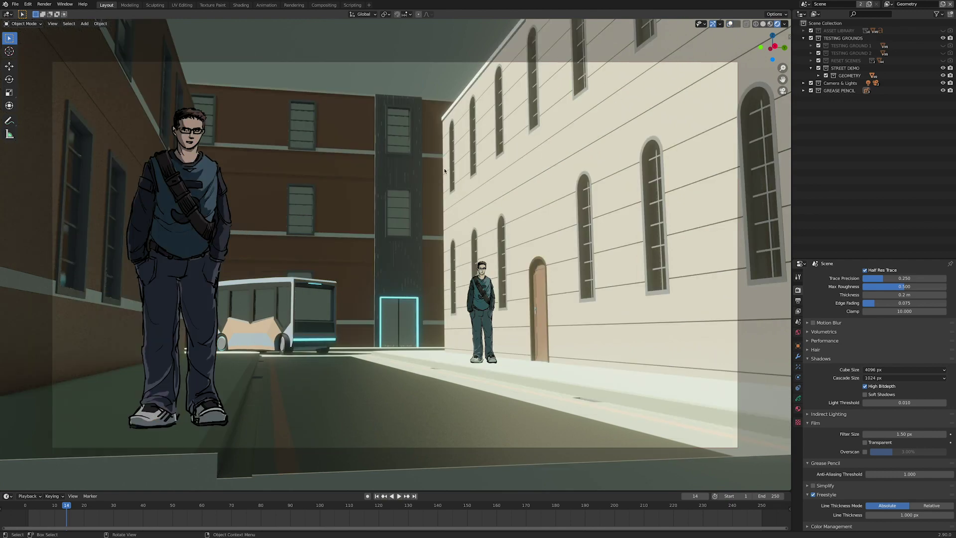
key("r")
key("z")
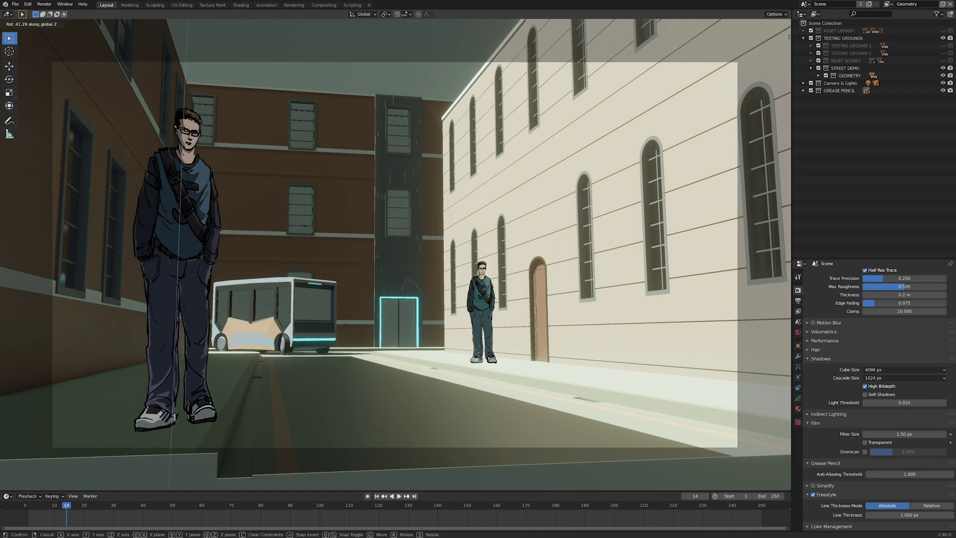
left_click(616, 296)
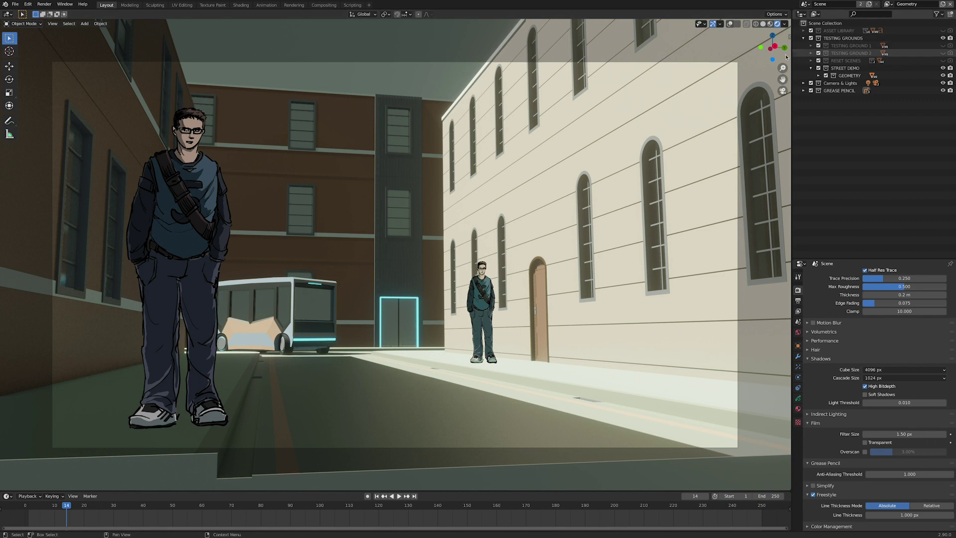
Select the far character, hide overlays, and slide it 3.1735 m along X beside the doorway
left_click(733, 26)
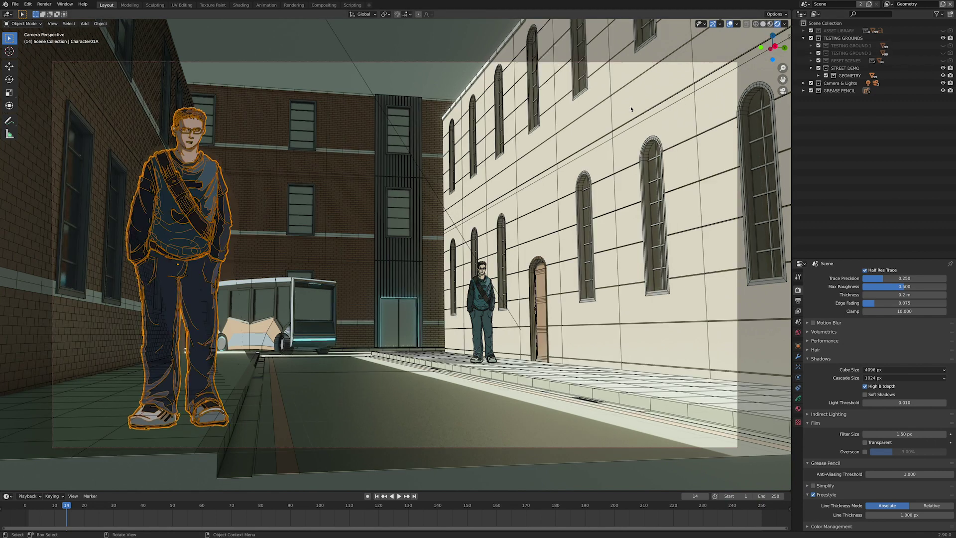
left_click(482, 283)
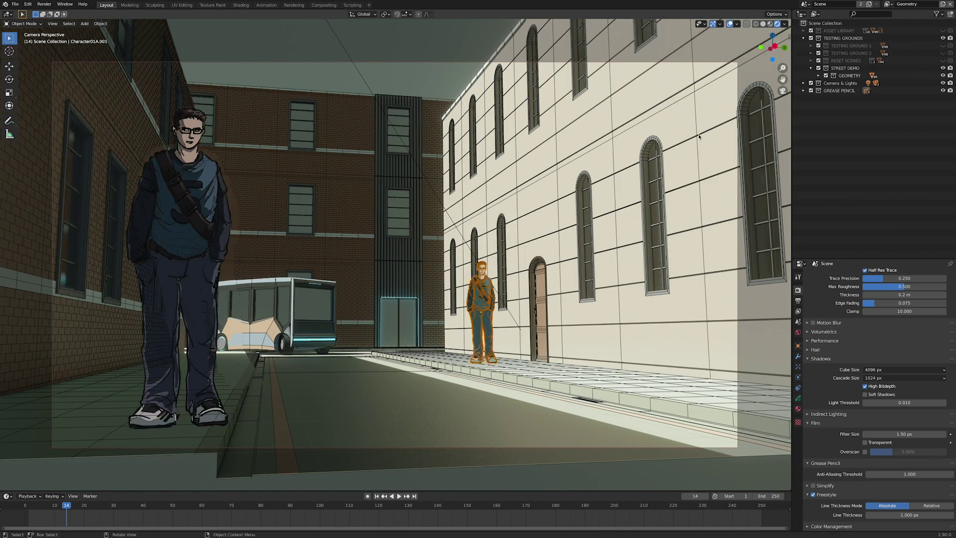
left_click(730, 24)
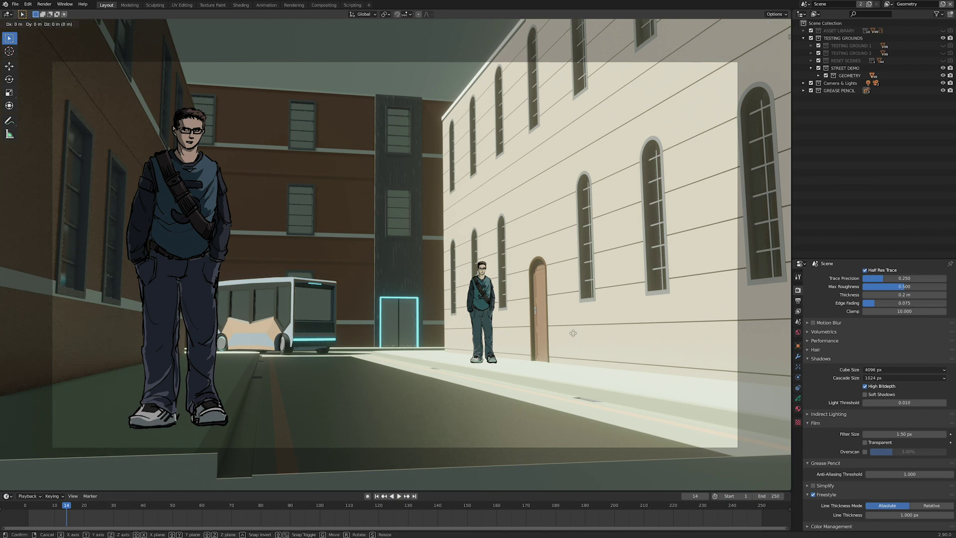
key("g")
key("x")
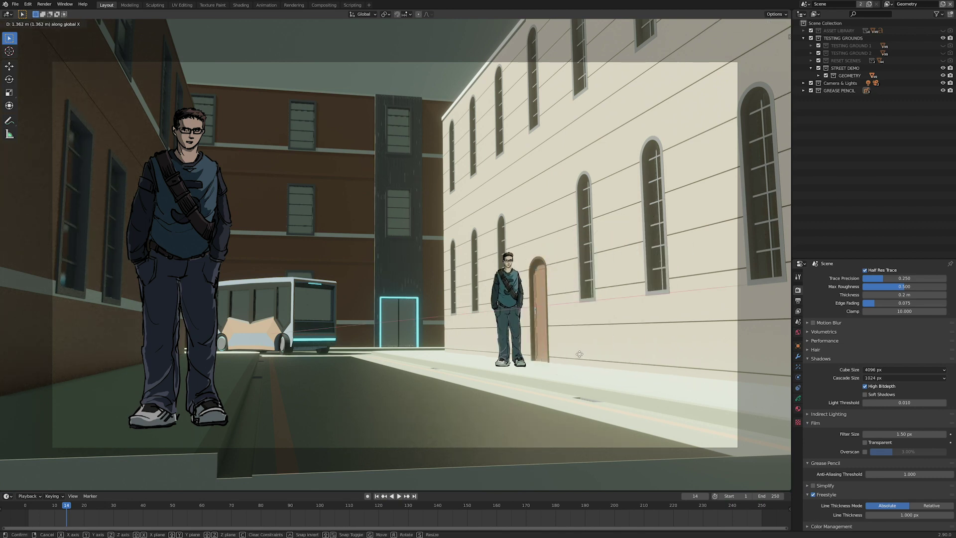
left_click(654, 385)
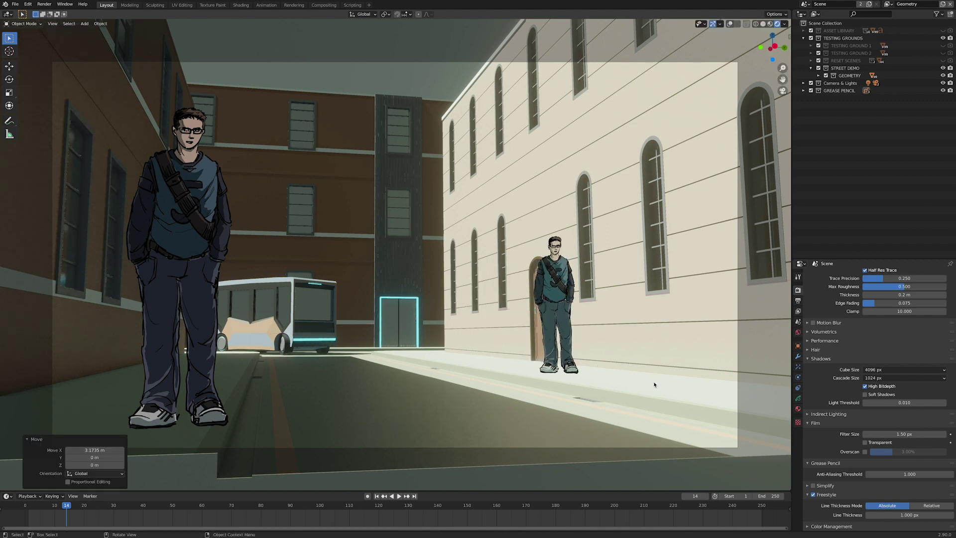
Try a Y-axis move, cancel it, and orbit out of the camera view
key("g")
key("y")
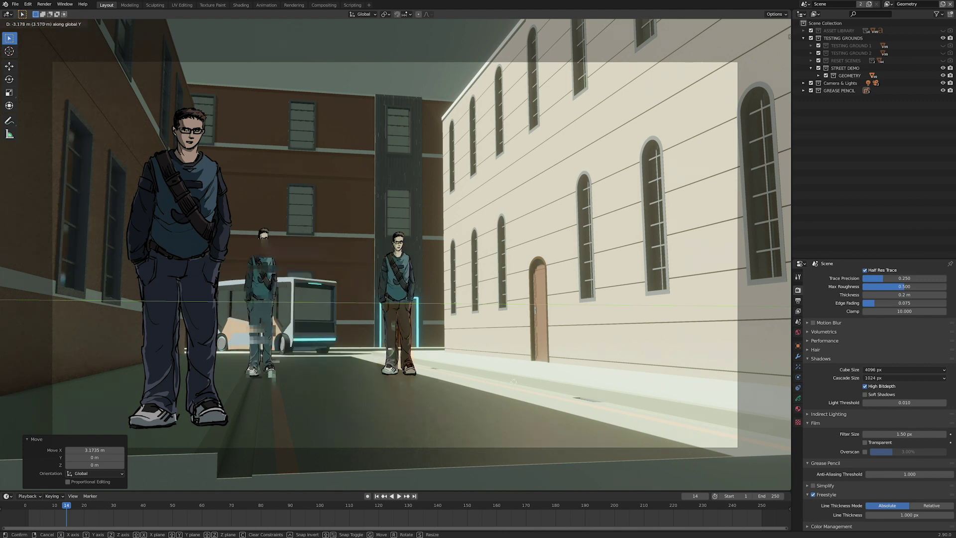
right_click(672, 390)
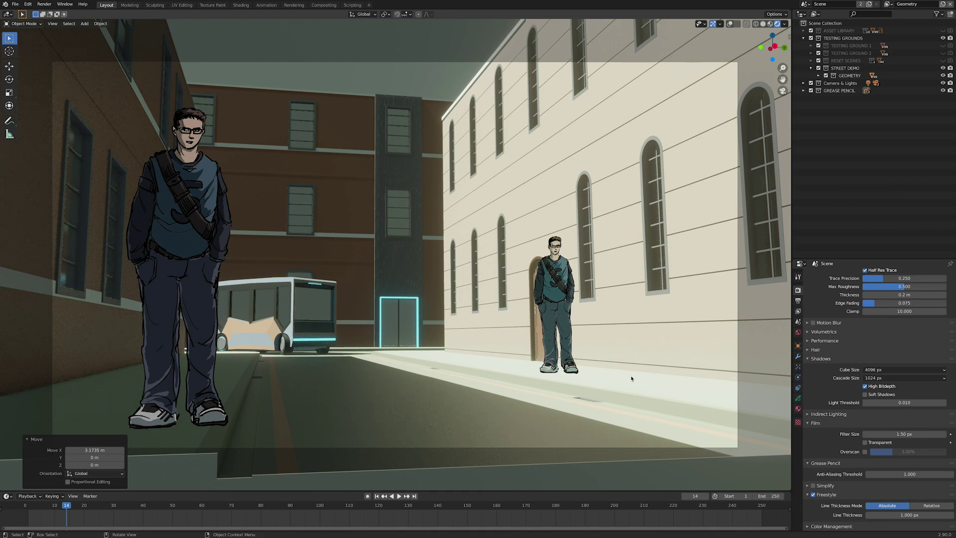
middle_click_drag(622, 375, 715, 165)
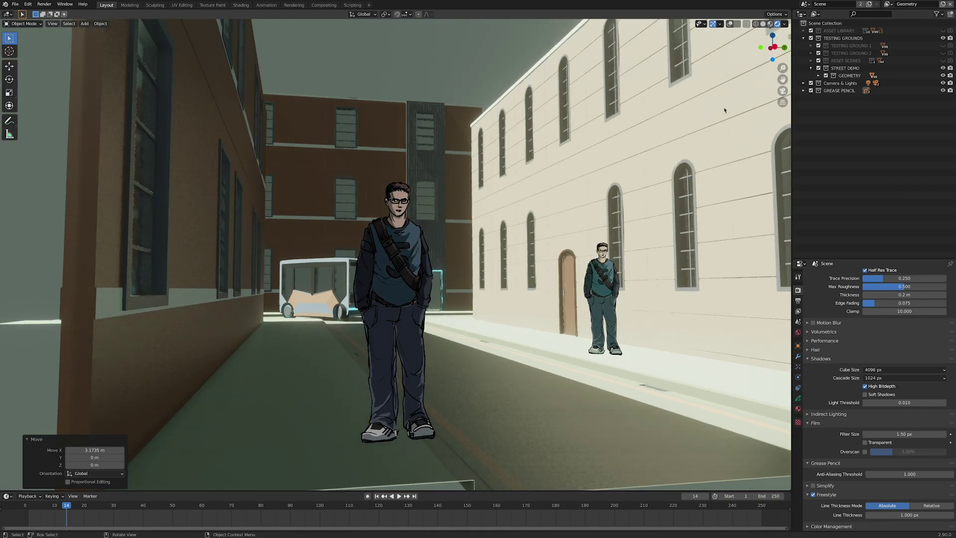
Turn viewport overlays back on with Wireframe unchecked, and zoom out over the set
left_click(730, 23)
left_click(737, 23)
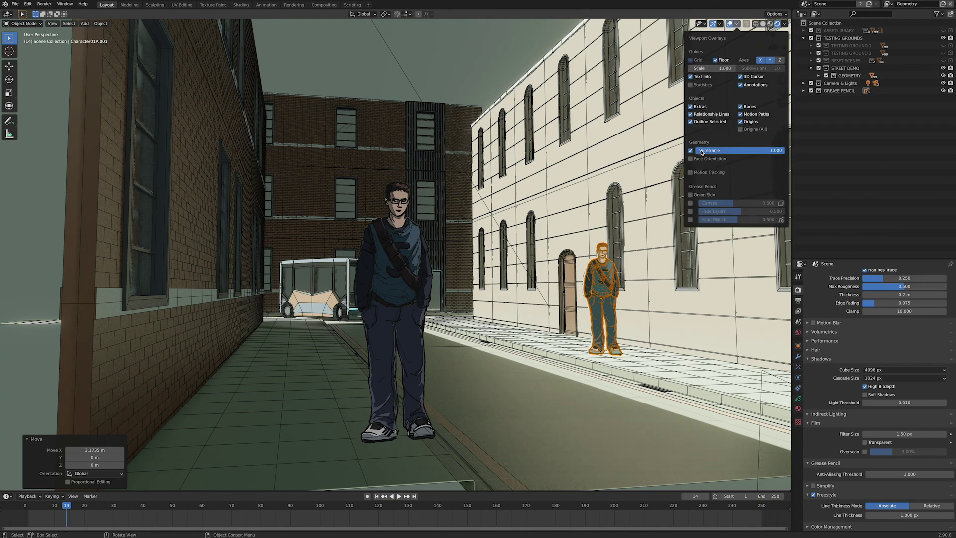
left_click(694, 153)
scroll(604, 338, "down", 6)
middle_click_drag(578, 282, 523, 322)
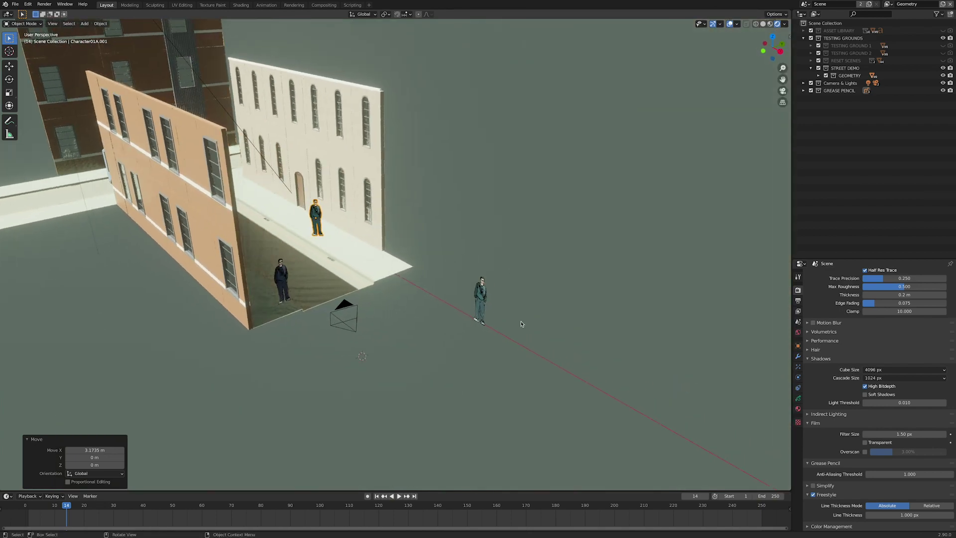
Frame the DemoDrawing character front-on and orbit around it
left_click(483, 299)
key("KP_Decimal")
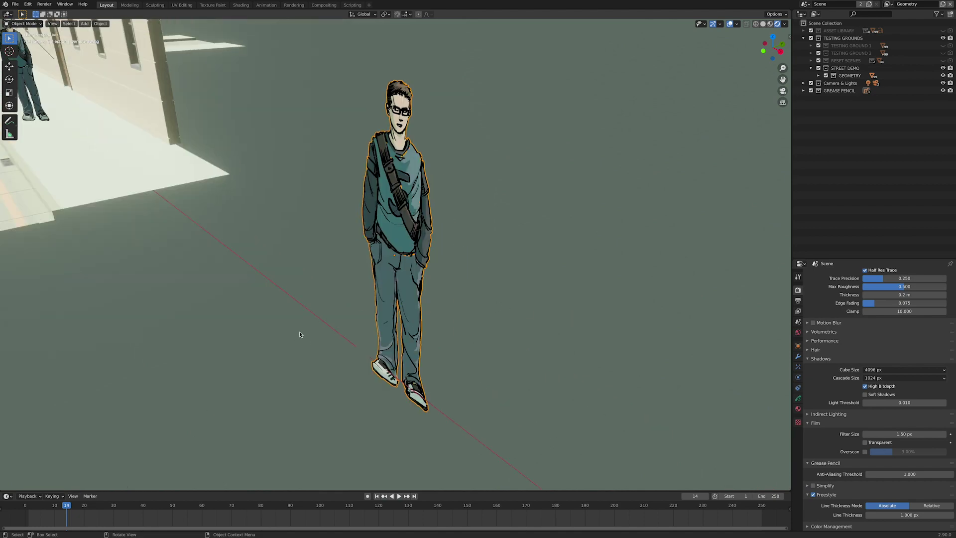
middle_click_drag(349, 318, 407, 343)
left_click(500, 333)
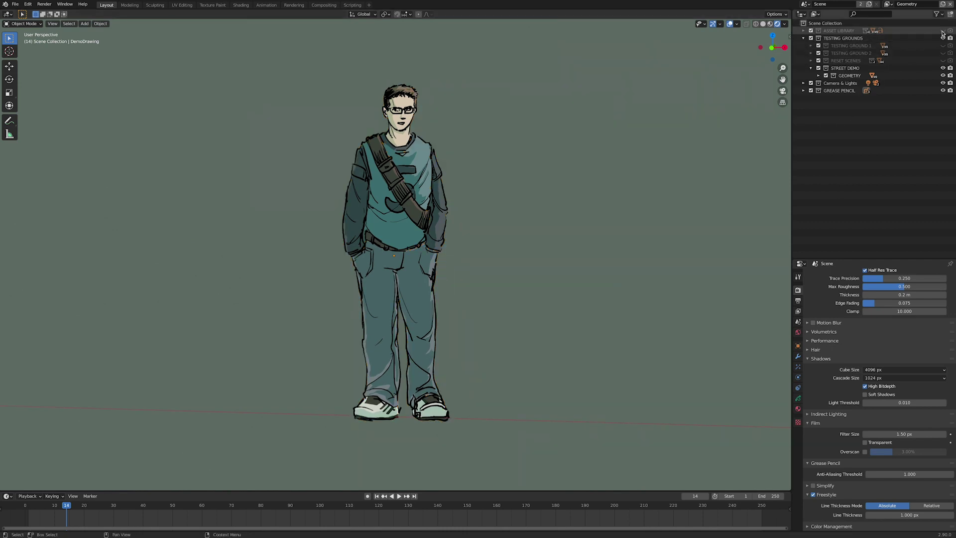
Unhide ASSET LIBRARY, select DemoDrawing, and view its Grease Pencil layers in Object Data properties
left_click(943, 31)
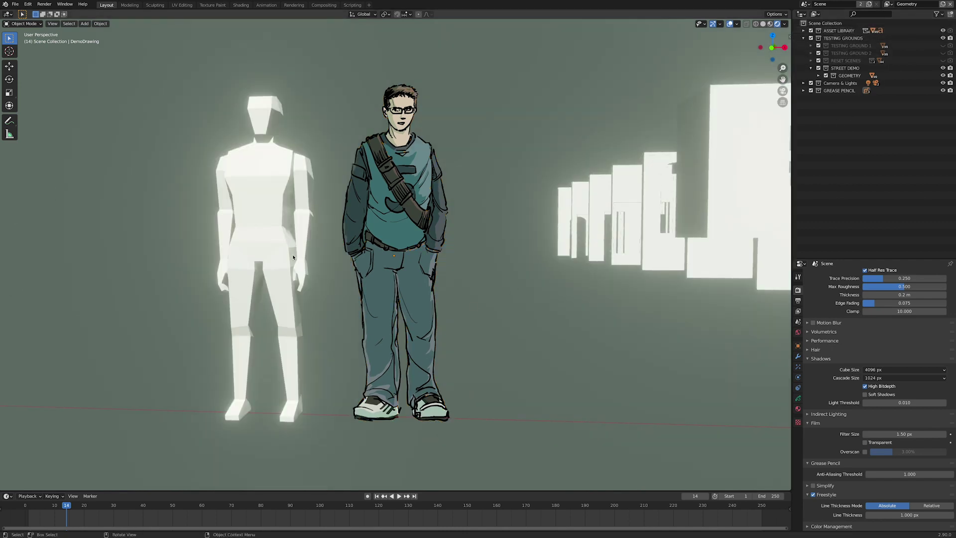
middle_click_drag(293, 258, 384, 260, "shift")
left_click(552, 343)
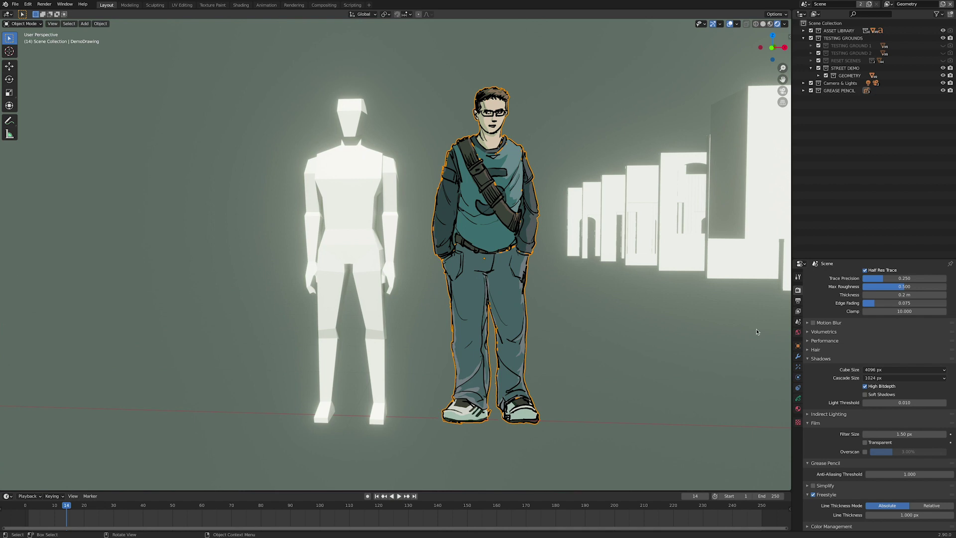
left_click(798, 398)
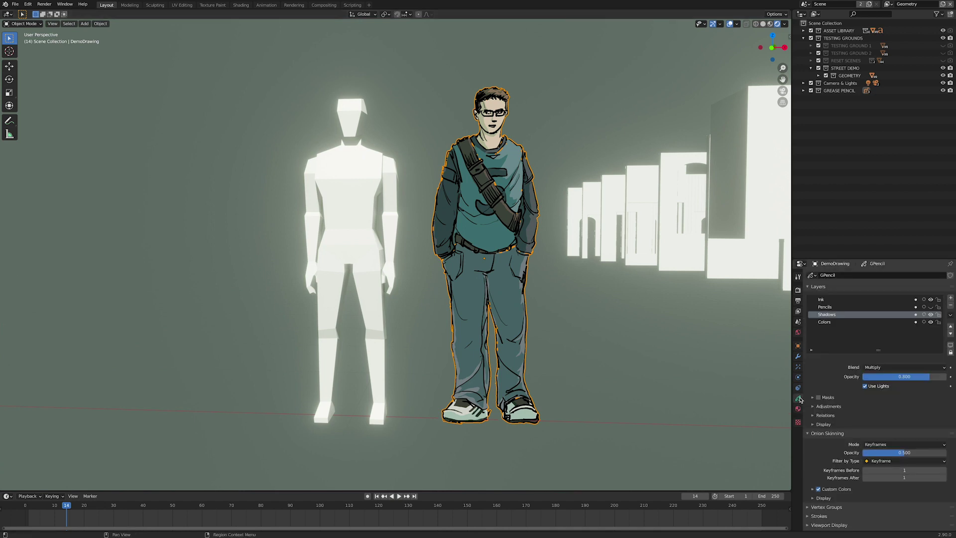
Toggle the Pencils and Shadows layers off and on to compare
left_click(931, 307)
left_click(931, 307)
left_click(931, 314)
left_click(931, 314)
In the Material tab, select Sweater01 and set its Fill Base Color to green
left_click(798, 410)
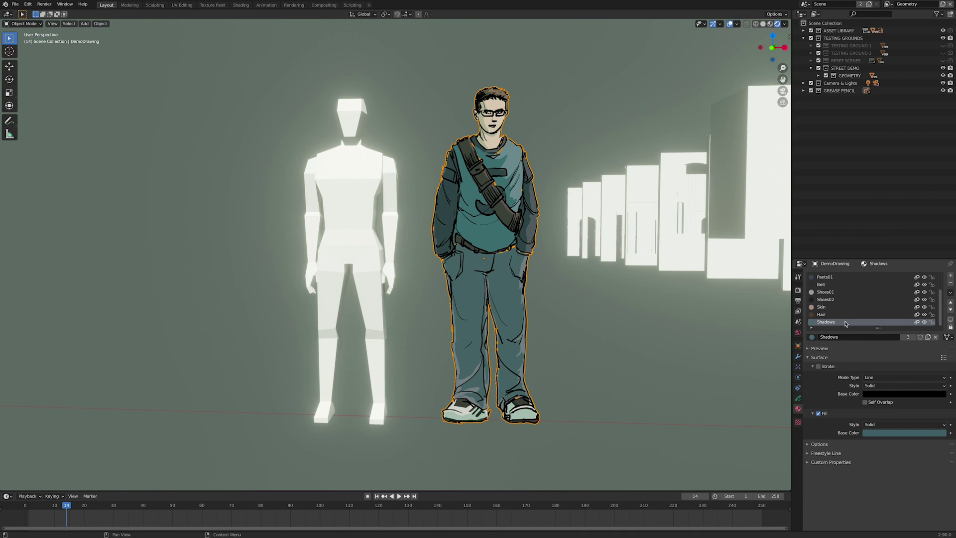
scroll(847, 324, "up", 3)
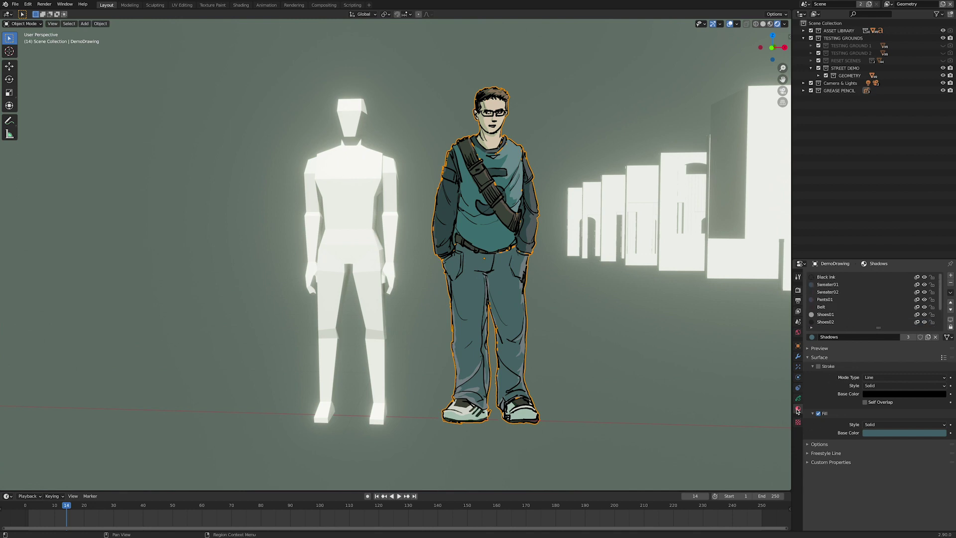
left_click(831, 278)
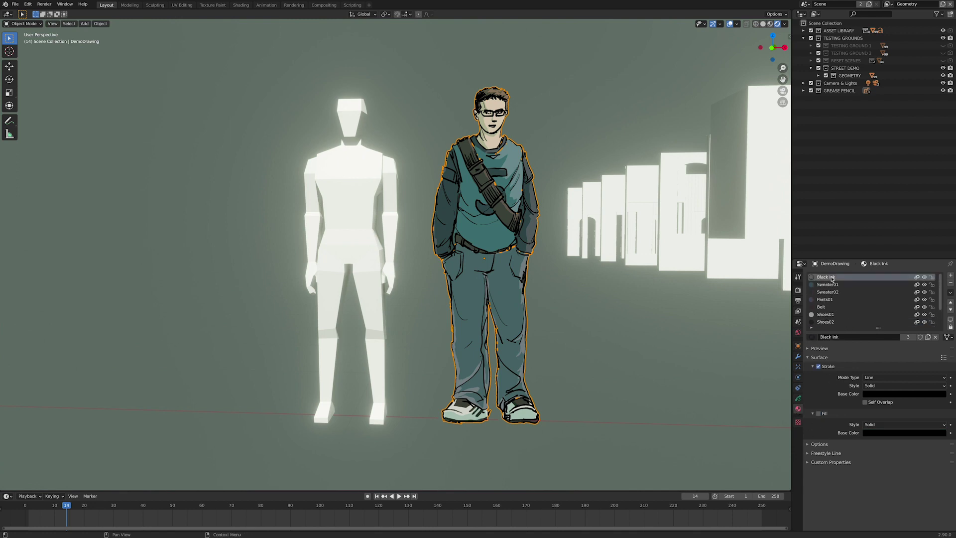
left_click(834, 285)
key("Down")
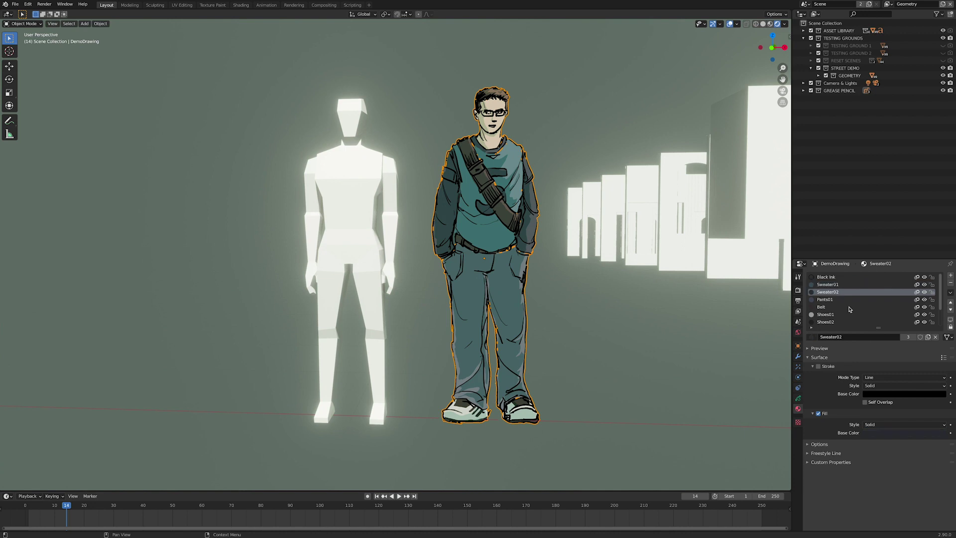
left_click(835, 284)
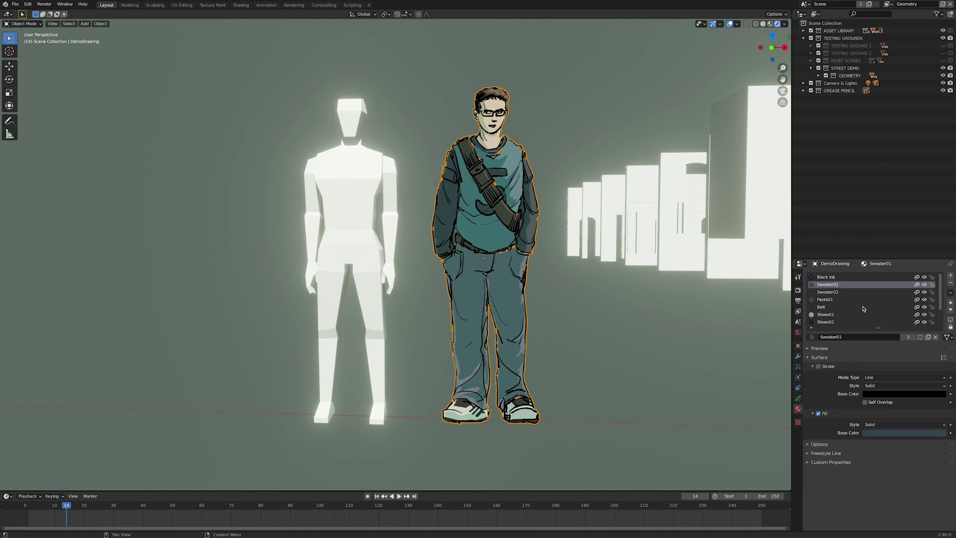
left_click(901, 436)
mouse_move(911, 353)
left_mouse_down()
mouse_move(899, 347)
mouse_move(910, 366)
left_mouse_up()
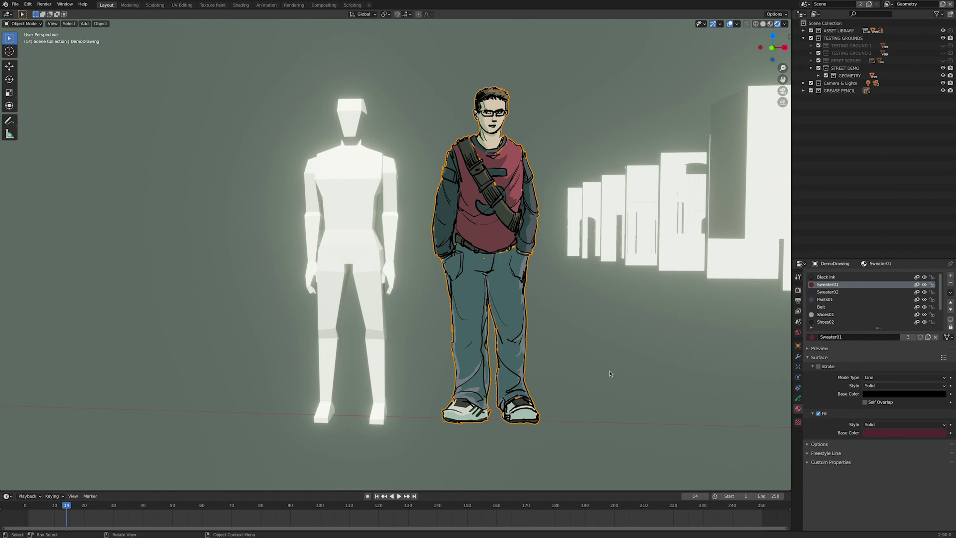
Orbit and pan around the characters, deselect, and return to the camera view
middle_click_drag(561, 350, 383, 237)
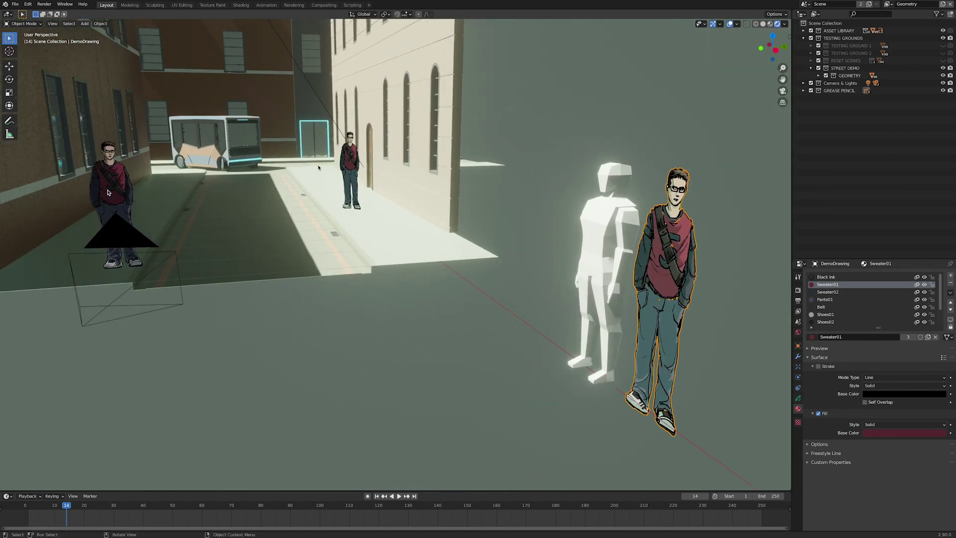
middle_click_drag(383, 237, 538, 320, "shift")
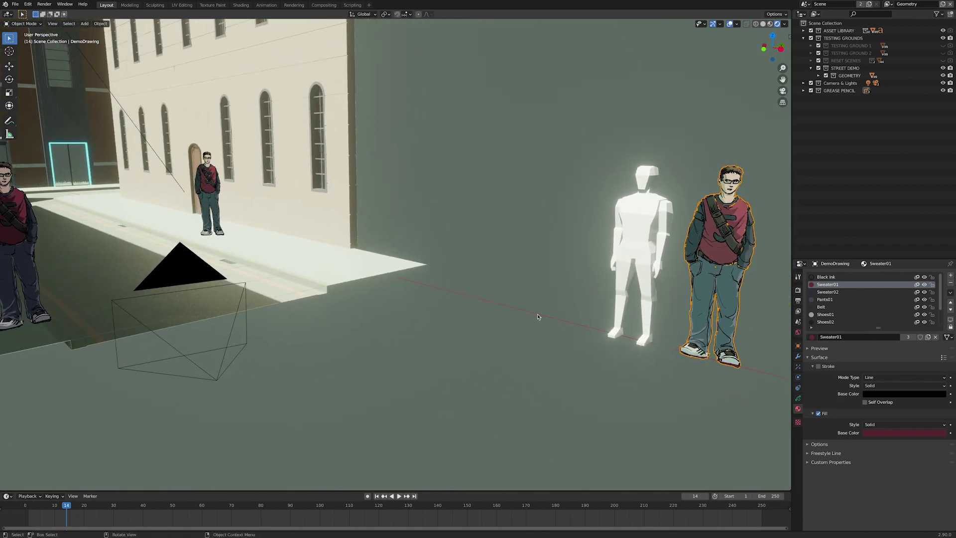
middle_click_drag(403, 302, 448, 294)
scroll(468, 287, "up", 4)
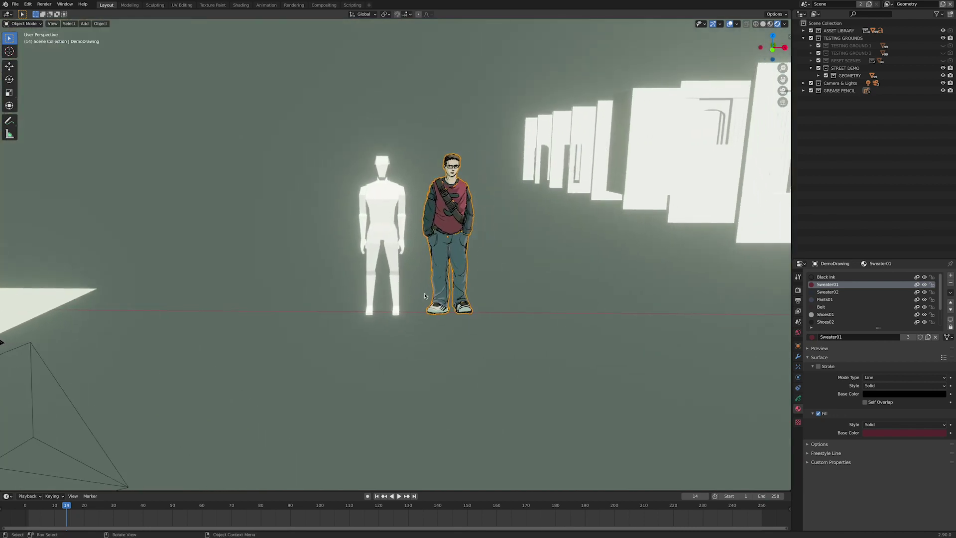
left_click(611, 299)
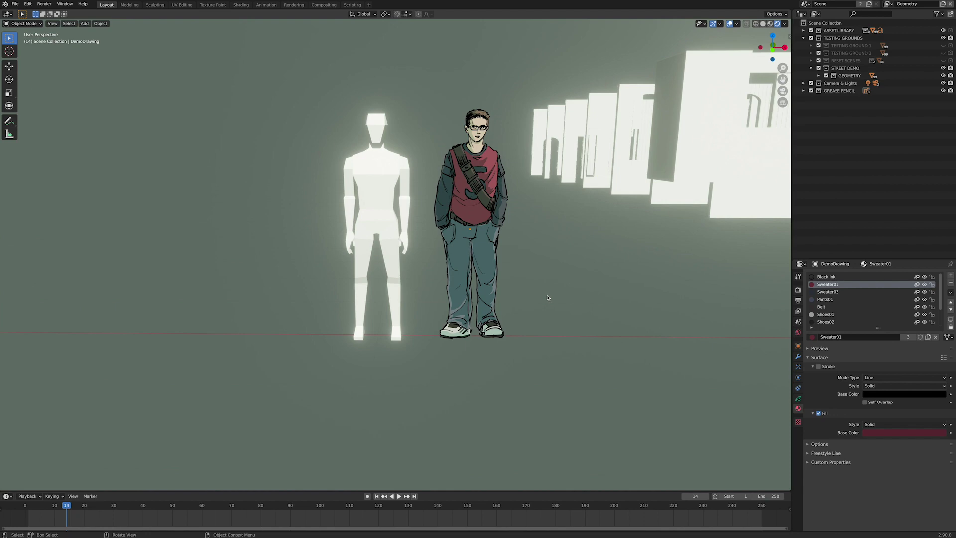
key("KP_0")
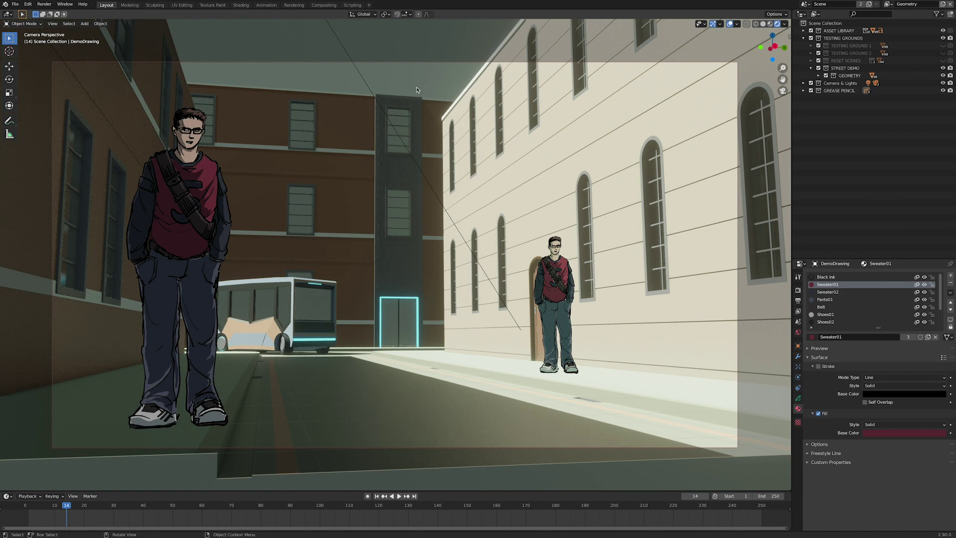
Visit the Compositing workspace, return to Layout, and render the camera view with F12
left_click(324, 5)
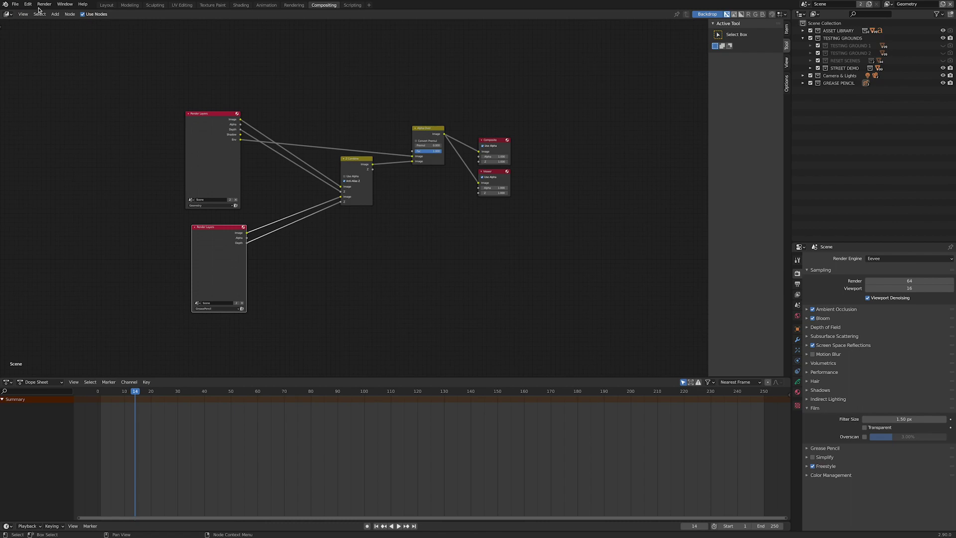
left_click(103, 7)
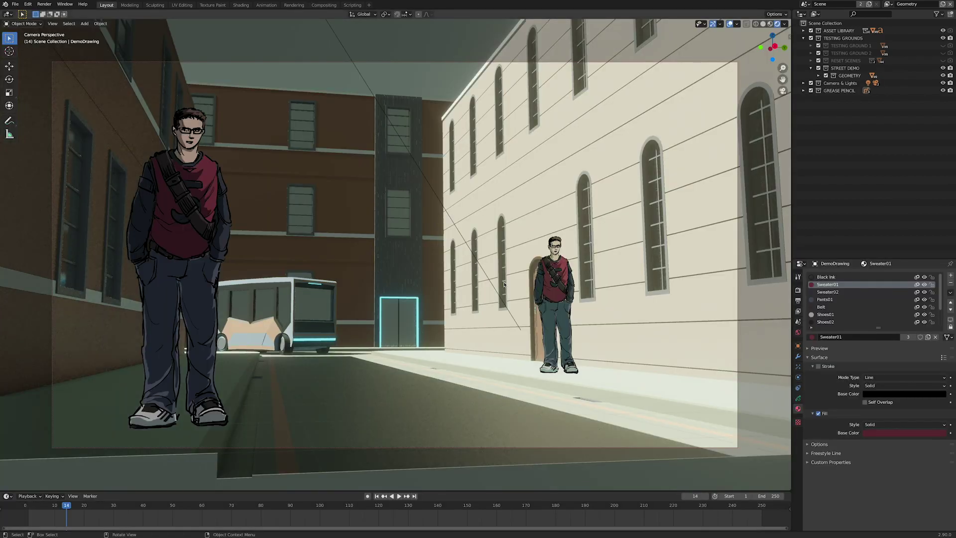
key("F12")
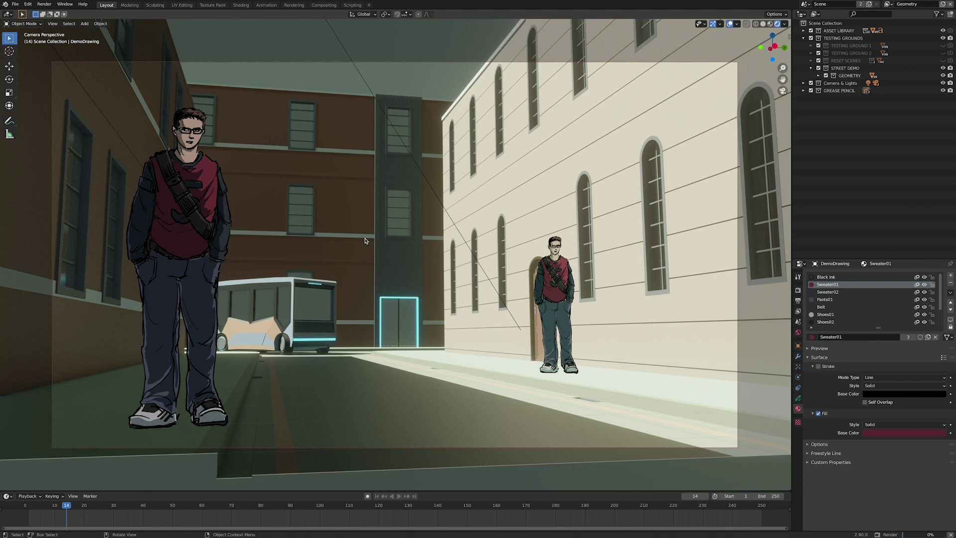
key("F12")
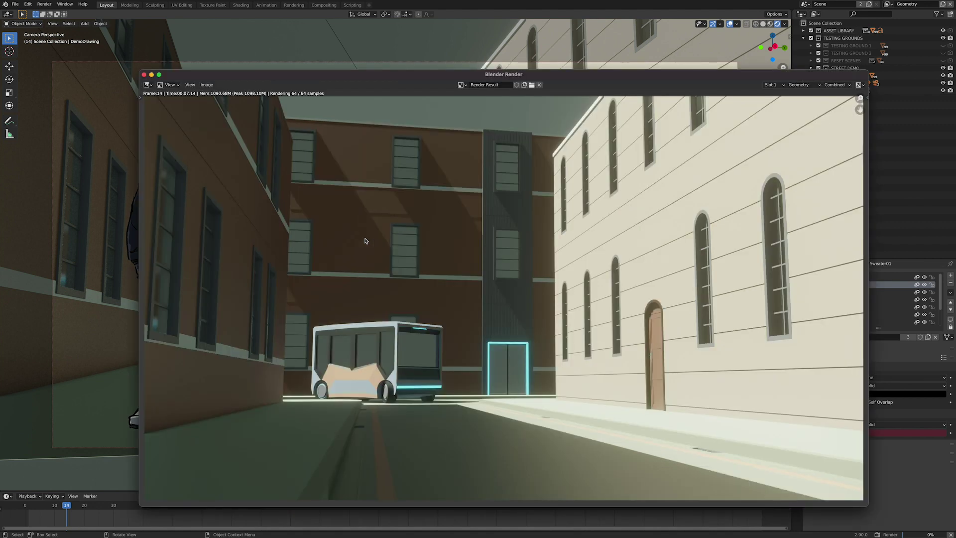
Move the finished street render window into view, review the image, then close it
left_click_drag(604, 79, 572, 38)
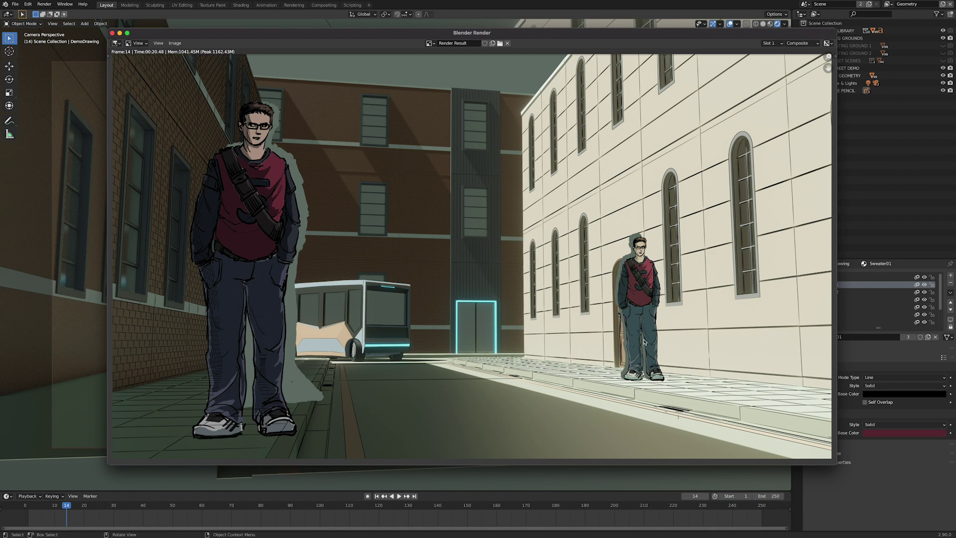
left_click(113, 34)
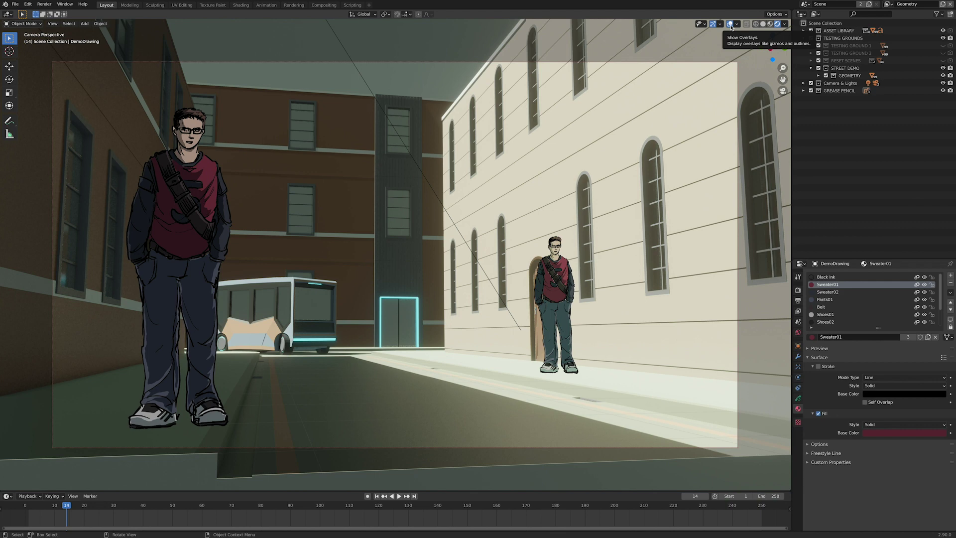
Enable the Wireframe overlay, leave camera view for an angled free view, and select the road
left_click(738, 25)
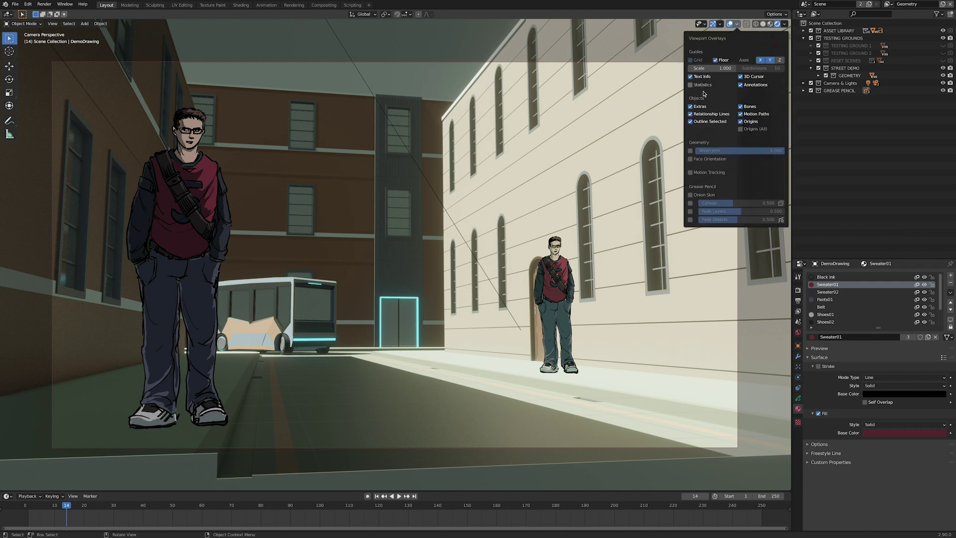
left_click(691, 151)
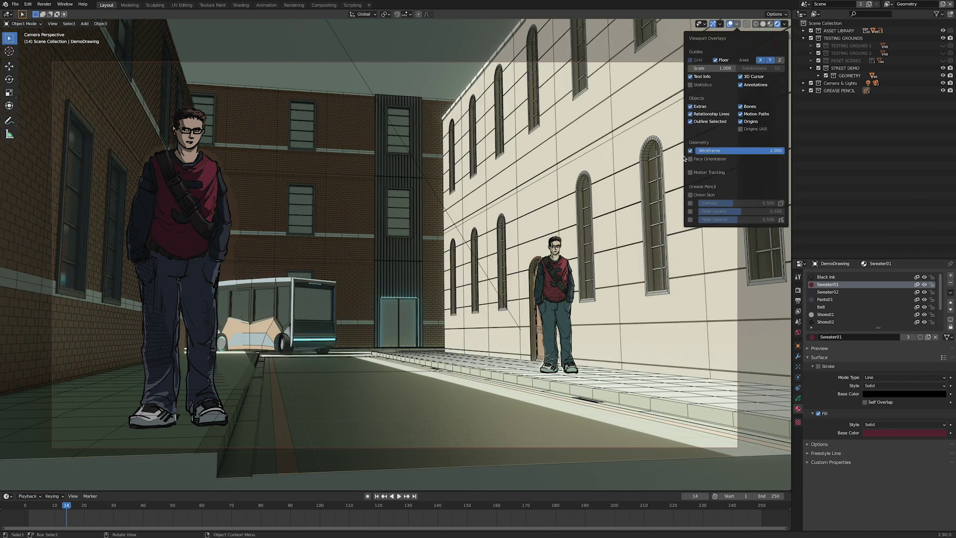
key("KP_0")
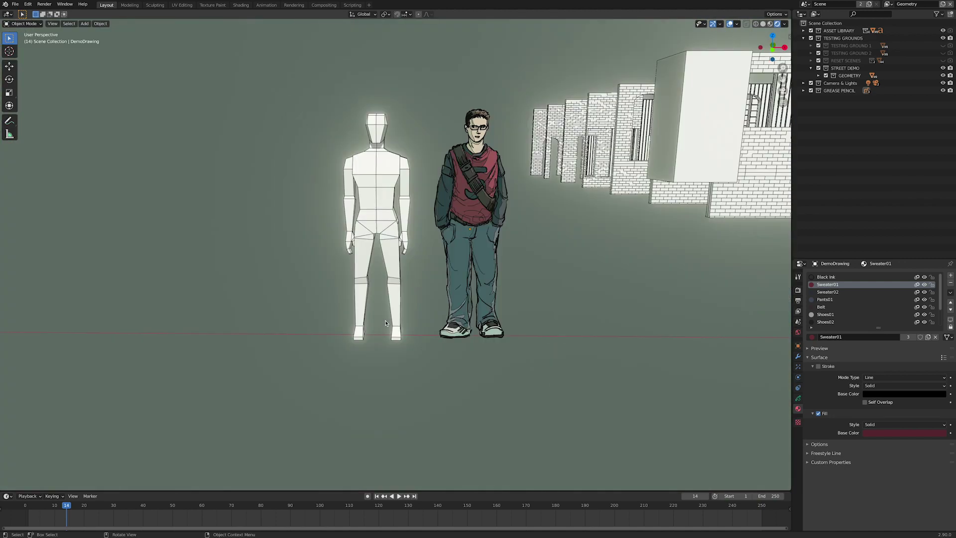
middle_click_drag(412, 288, 401, 225)
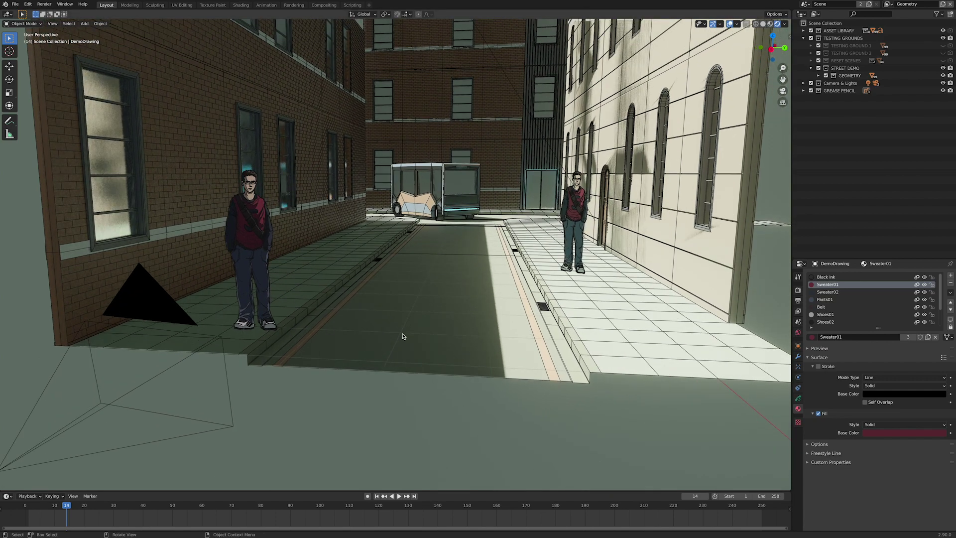
left_click(503, 350)
Orbit and zoom around the street from overhead and street level, bringing the bus and far wall into view
scroll(516, 323, "down", 4)
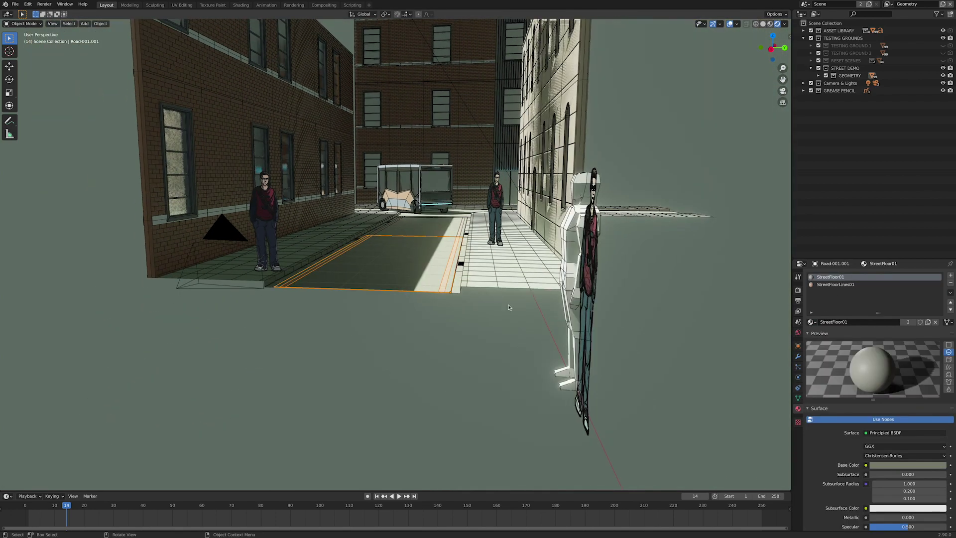
middle_click_drag(385, 331, 380, 275)
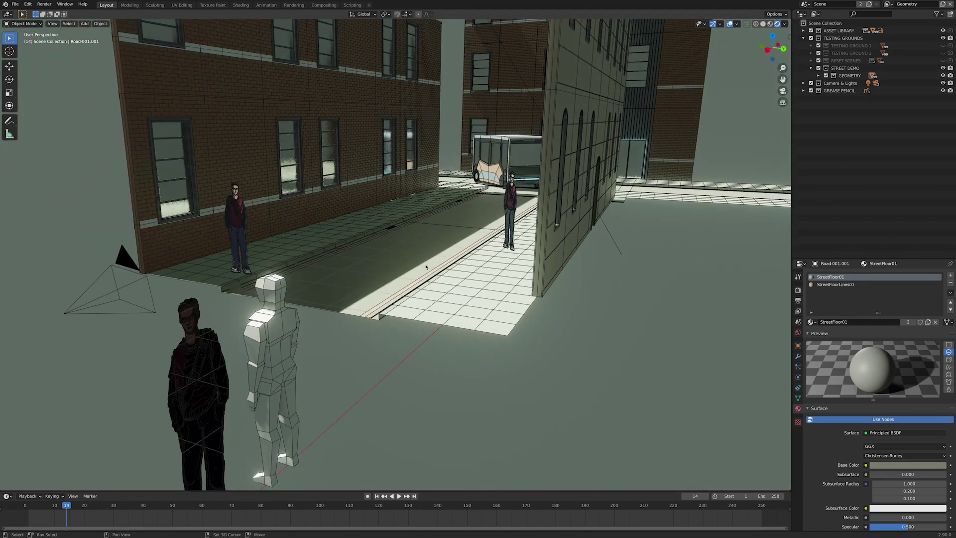
middle_click_drag(379, 428, 382, 382)
scroll(384, 374, "down", 5)
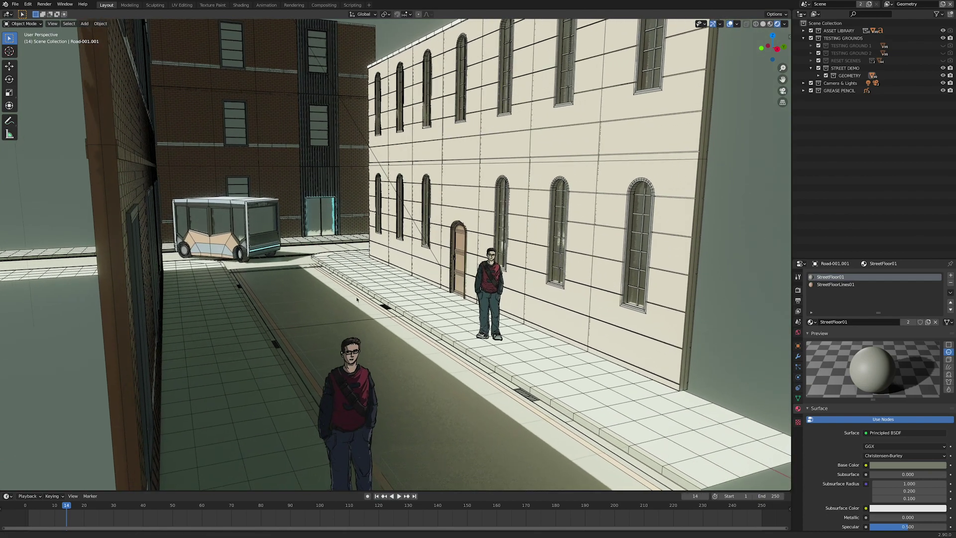
middle_click_drag(384, 358, 398, 376)
scroll(401, 373, "up", 6)
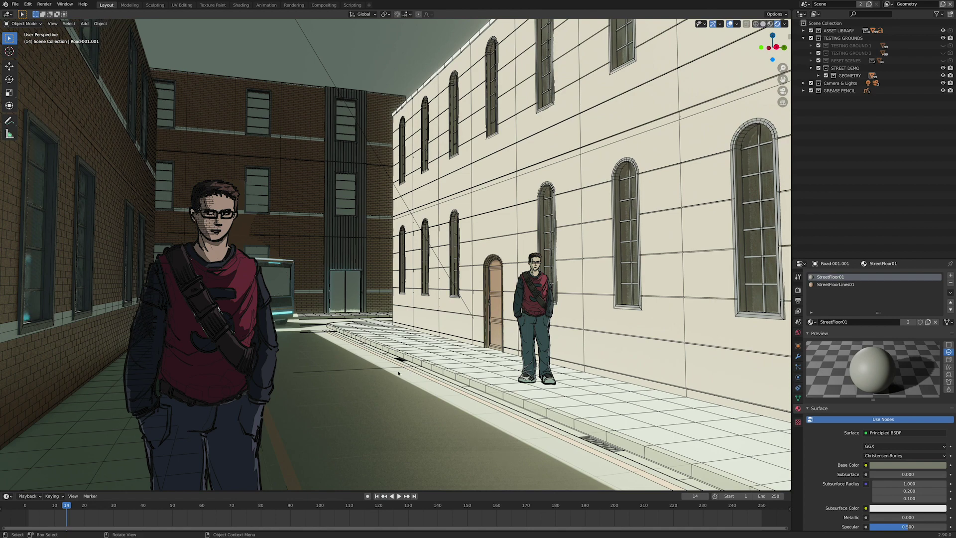
middle_click_drag(403, 374, 523, 291)
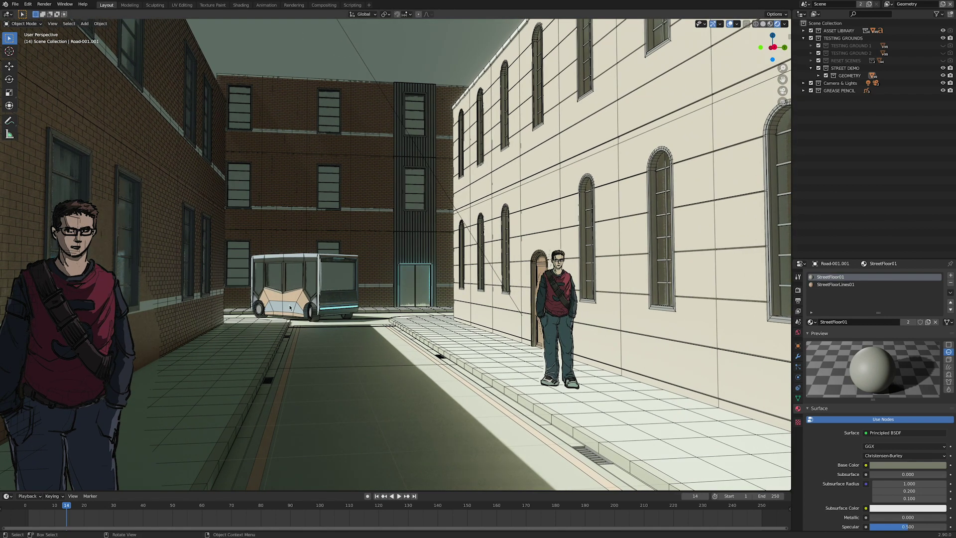
scroll(357, 365, "down", 3)
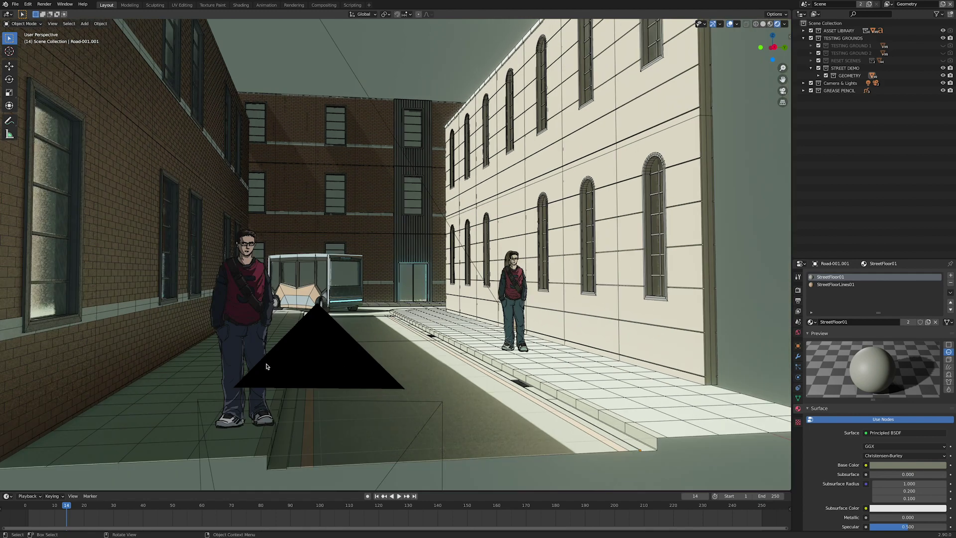
scroll(265, 367, "up", 3)
scroll(265, 367, "up", 2)
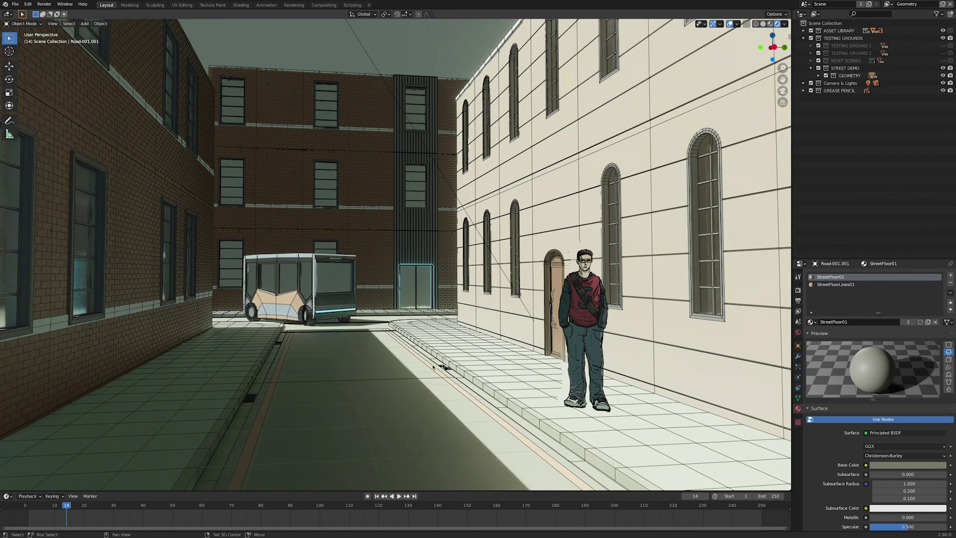
scroll(265, 367, "up", 5)
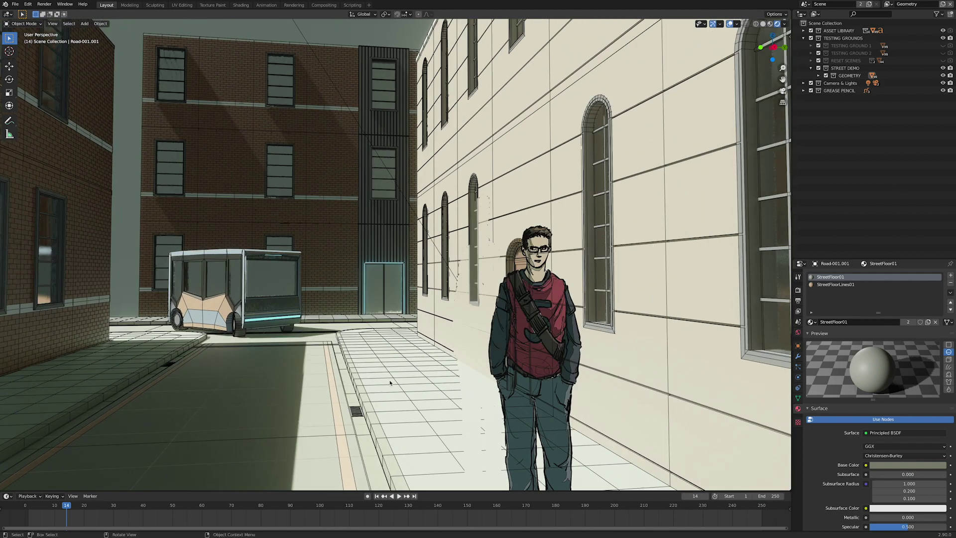
middle_click_drag(386, 381, 644, 361)
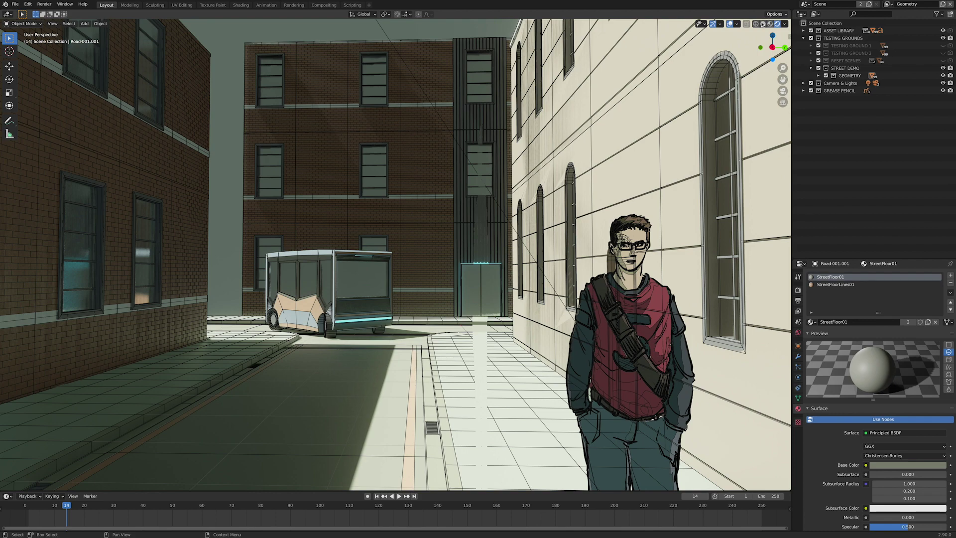
Hide the viewport overlays to see the clean street, then show them again
left_click(729, 24)
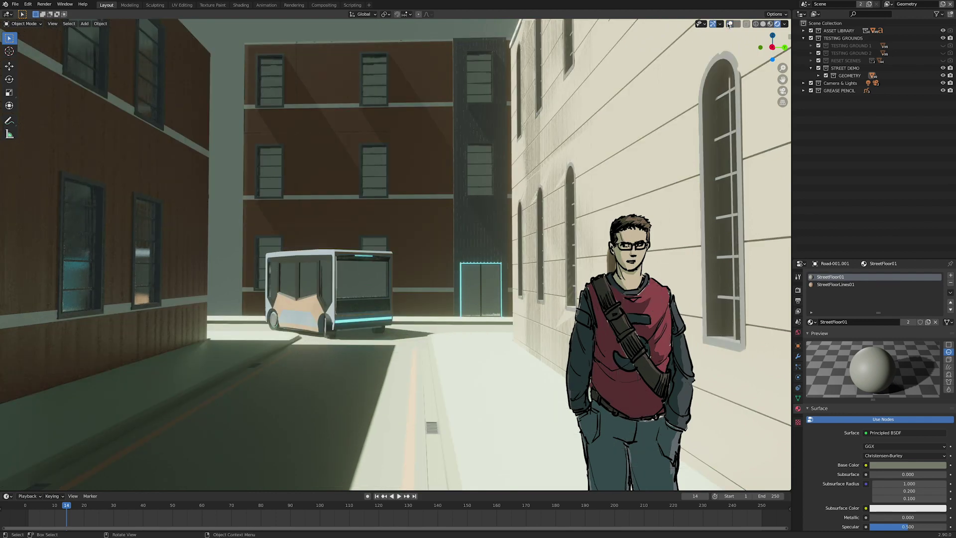
left_click(730, 24)
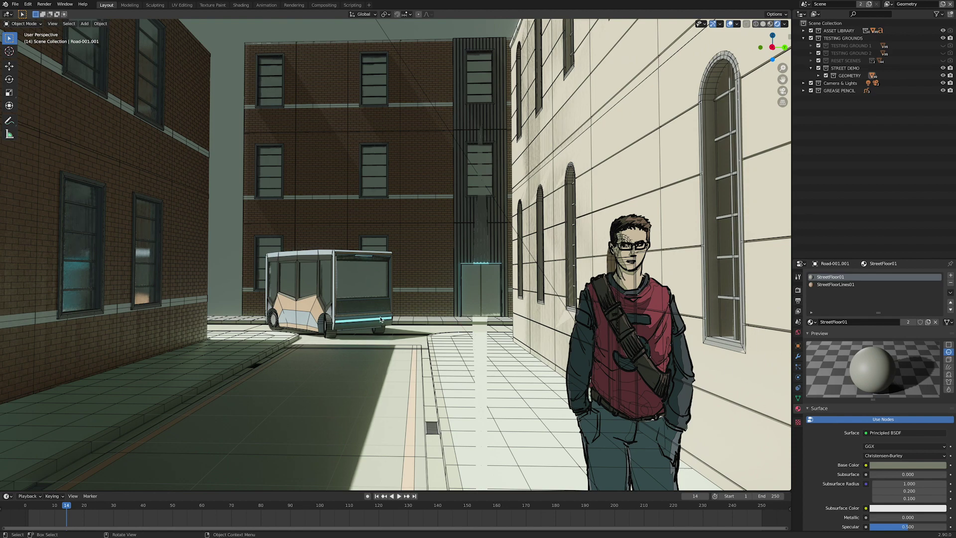
scroll(381, 320, "down", 6)
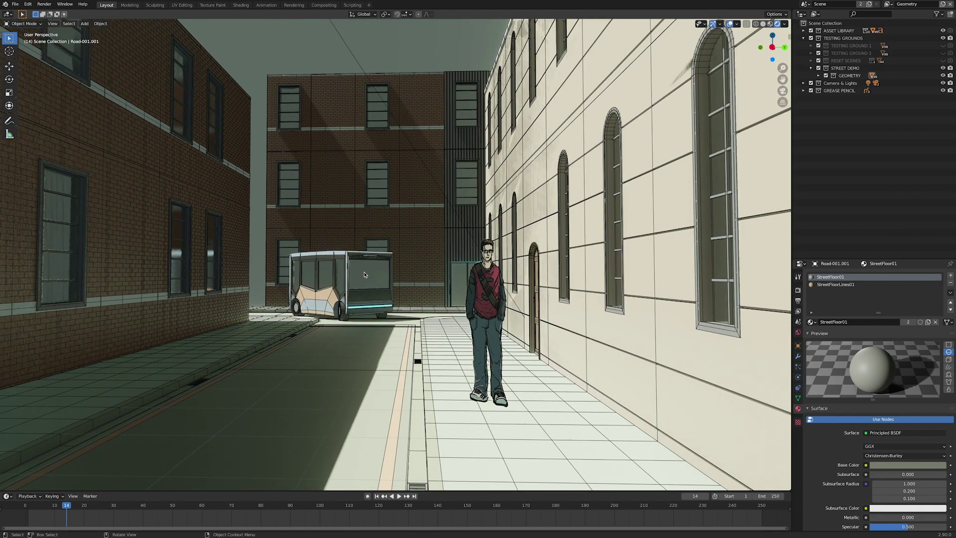
middle_click_drag(361, 270, 438, 296)
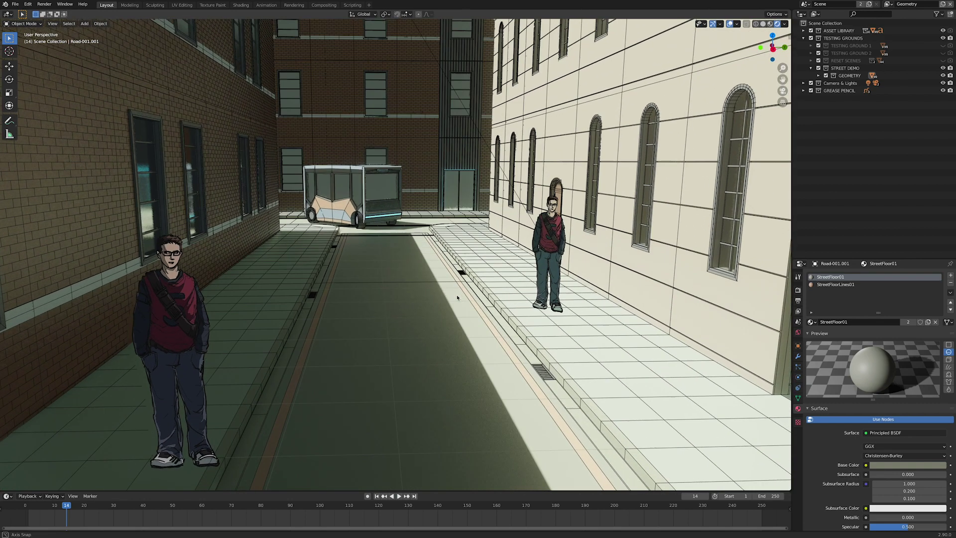
Select the bus and enlarge the Properties area to show more material settings
left_click(361, 201)
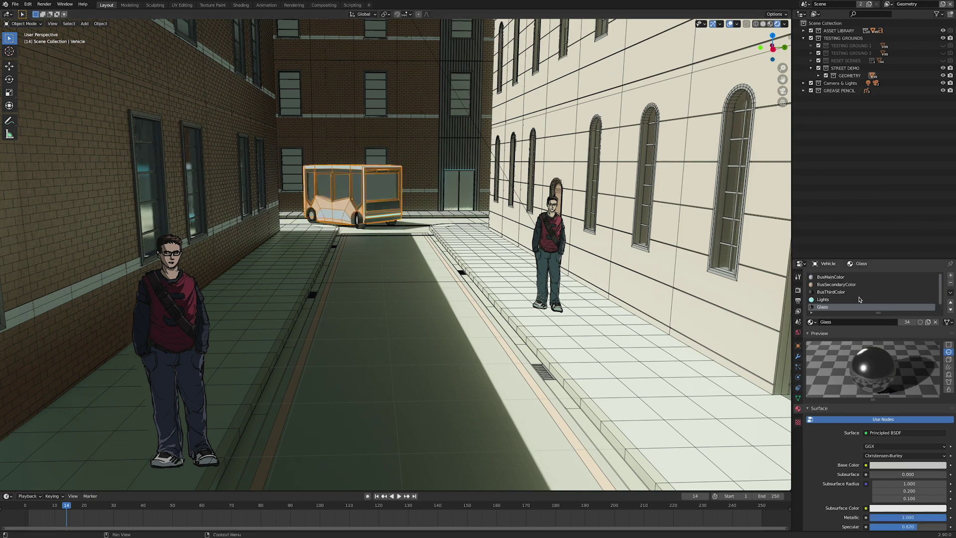
scroll(857, 281, "down", 1)
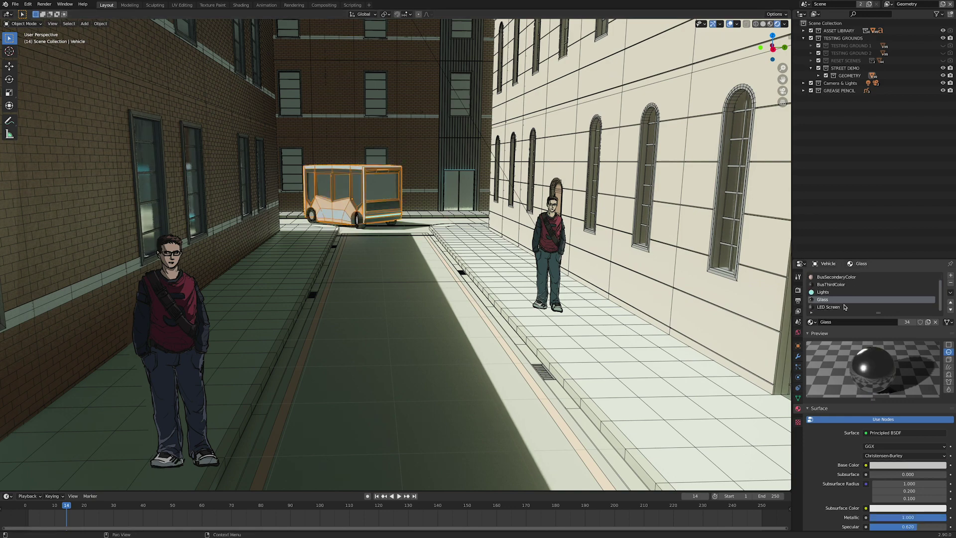
left_click_drag(878, 258, 785, 140)
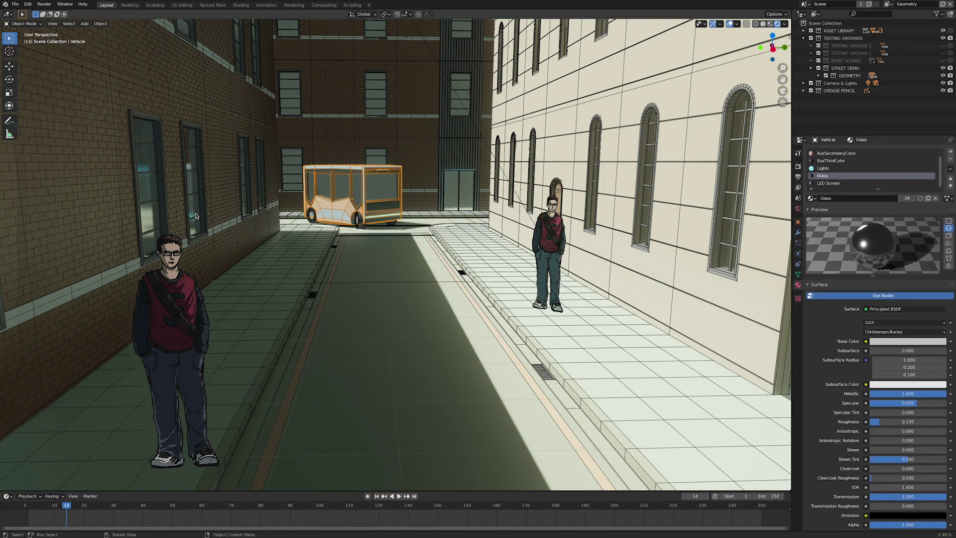
Select the left brick wall panels to show their BrickLines material, then orbit around the set
left_click(217, 184)
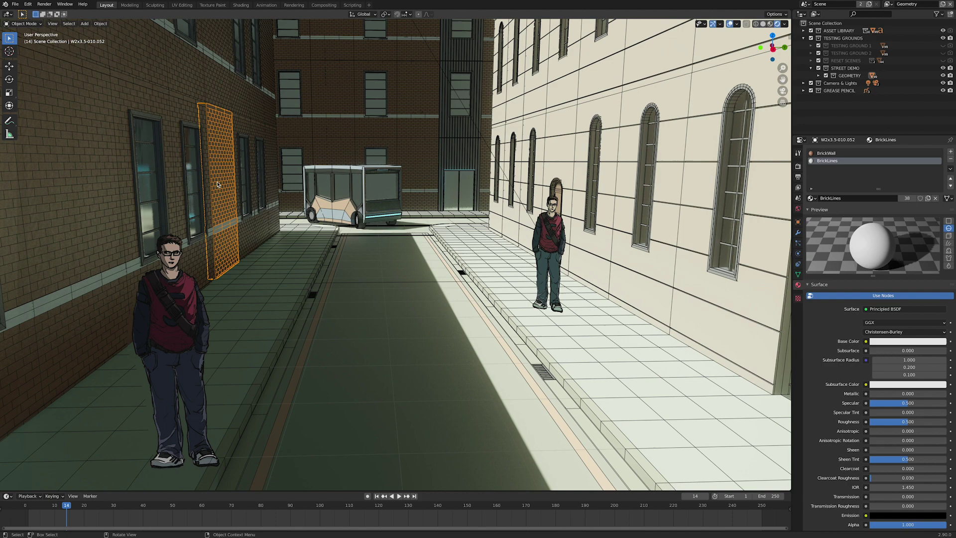
left_click(116, 201)
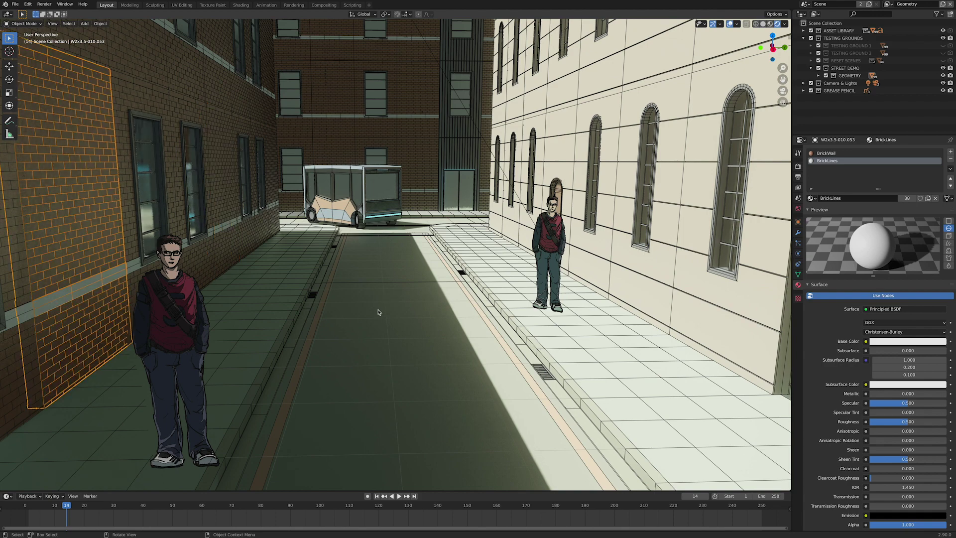
scroll(416, 341, "down", 8)
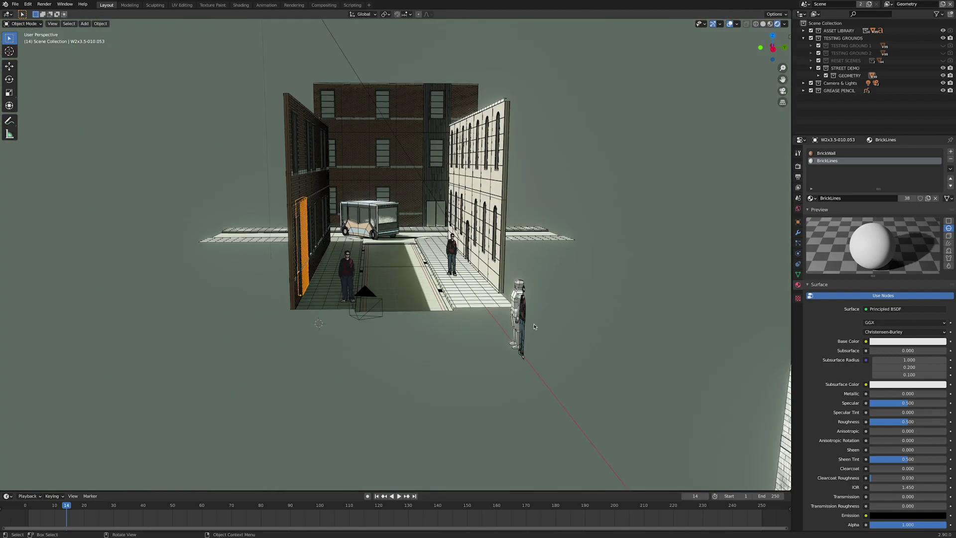
mouse_move(317, 345)
middle_mouse_down()
mouse_move(344, 361)
mouse_move(342, 348)
mouse_move(326, 356)
middle_mouse_up()
scroll(346, 364, "up", 3)
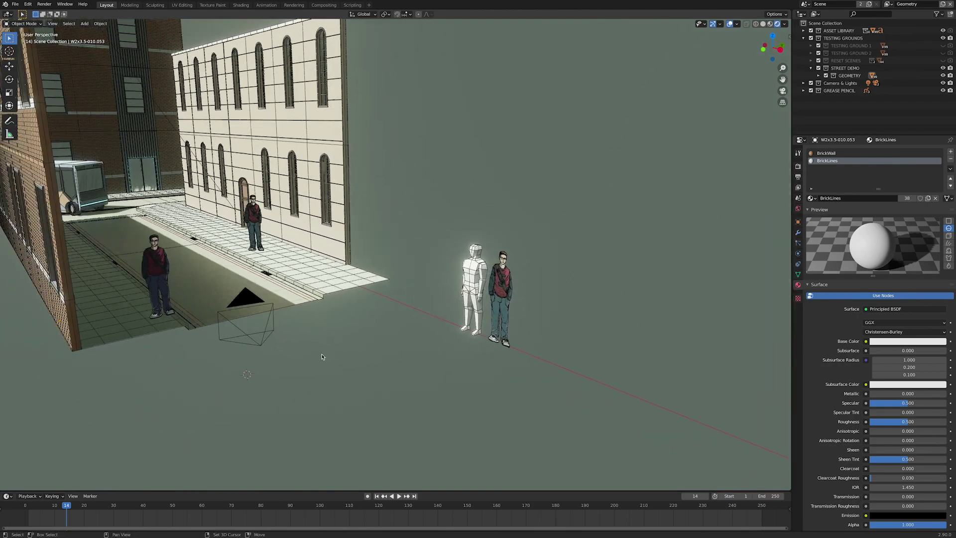
scroll(326, 356, "up", 2)
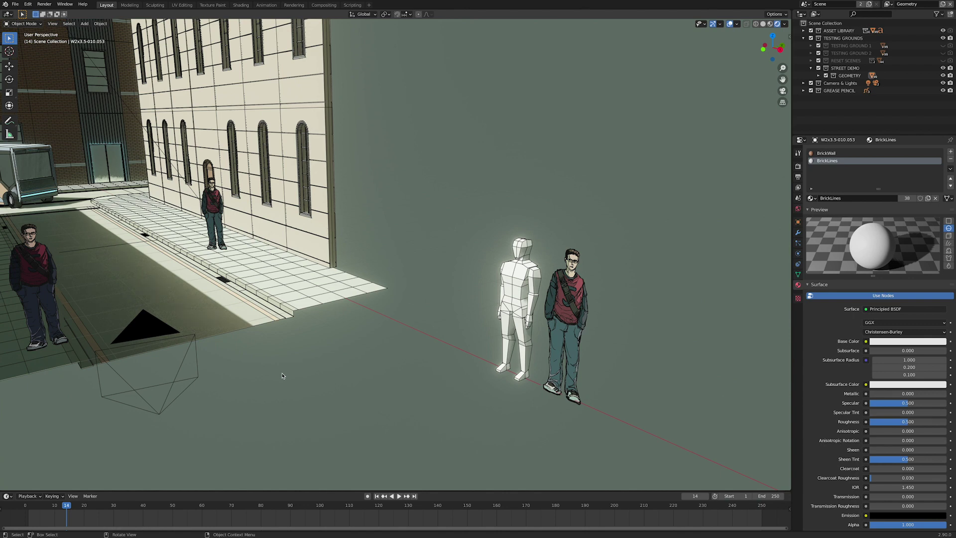